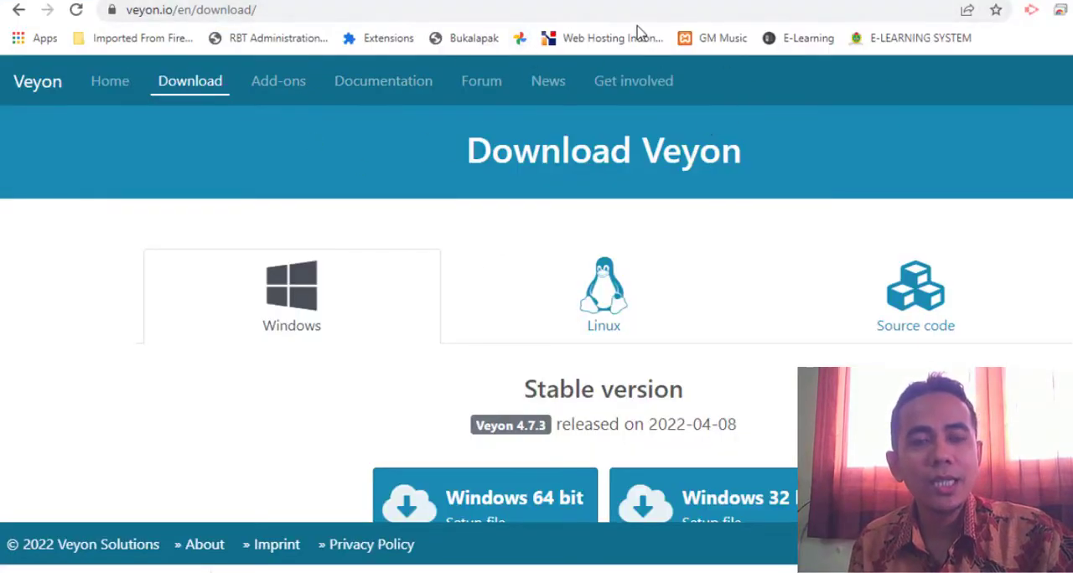
# Look through the Windows, Linux and source code options on the Veyon download page, ending at the Windows setup files
pyautogui.click(345, 12)
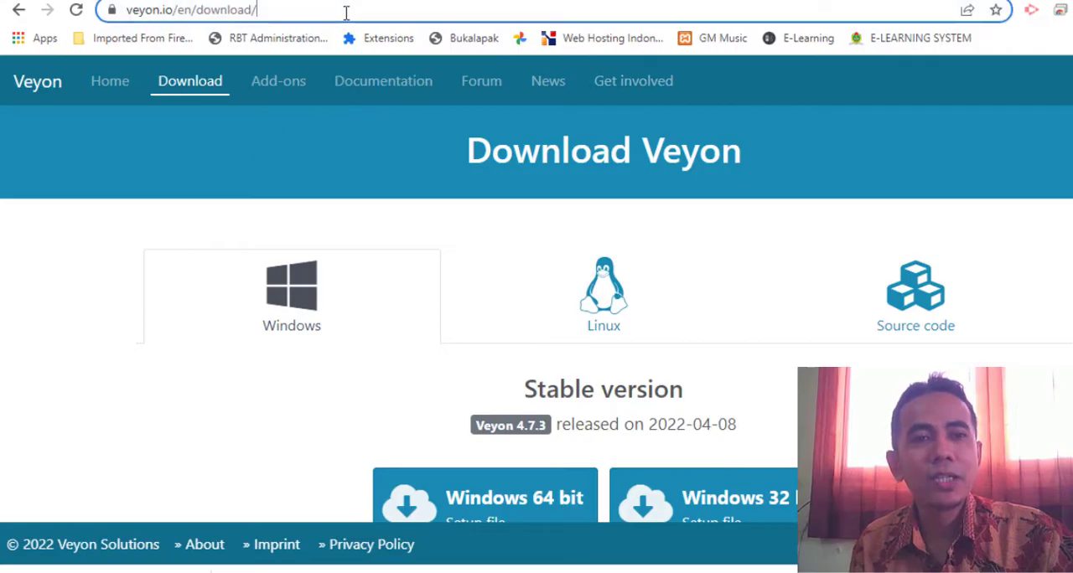
pyautogui.click(314, 113)
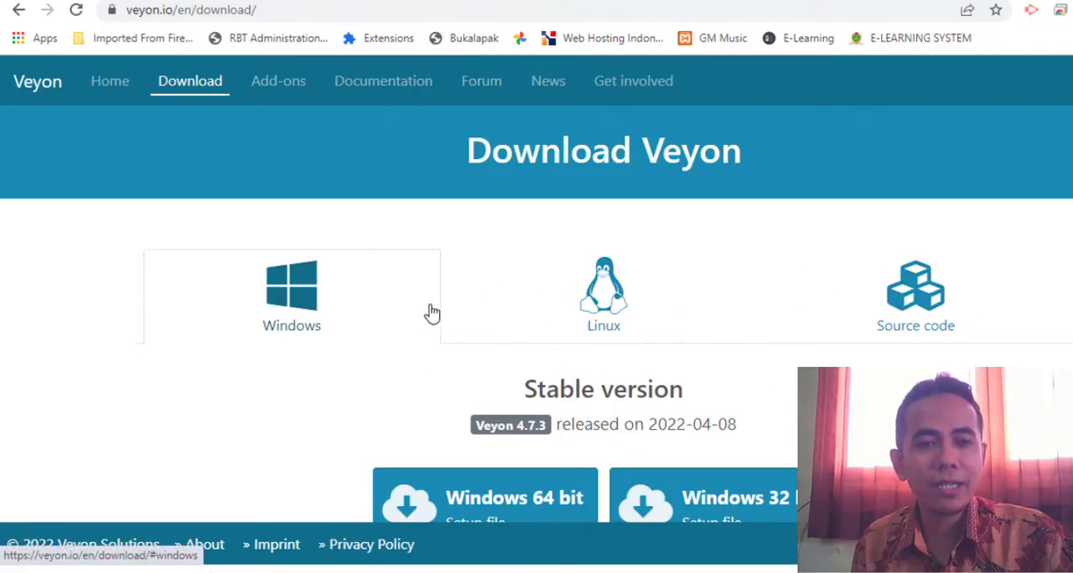
pyautogui.click(634, 283)
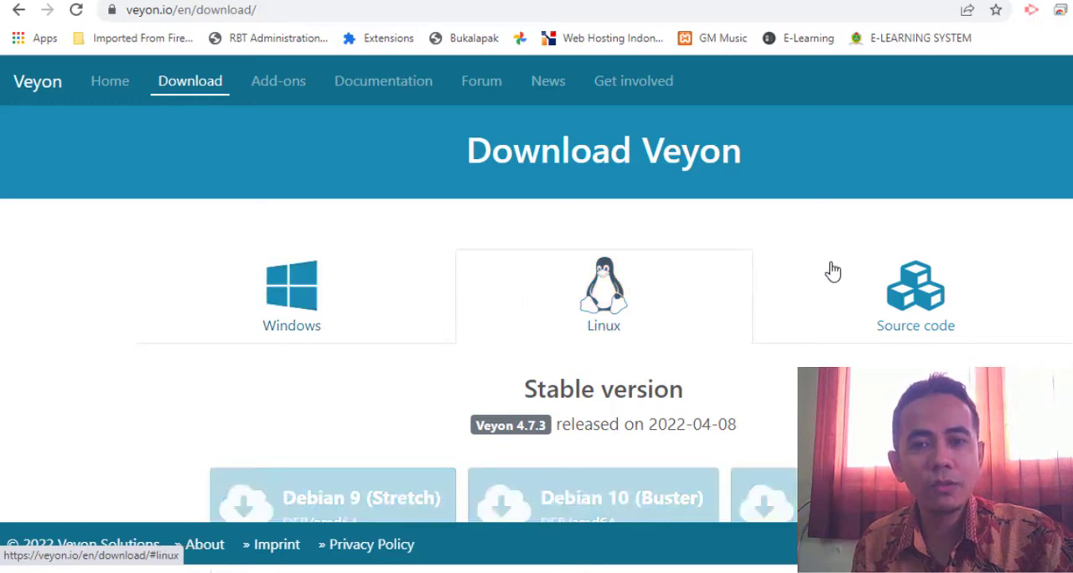
pyautogui.click(947, 287)
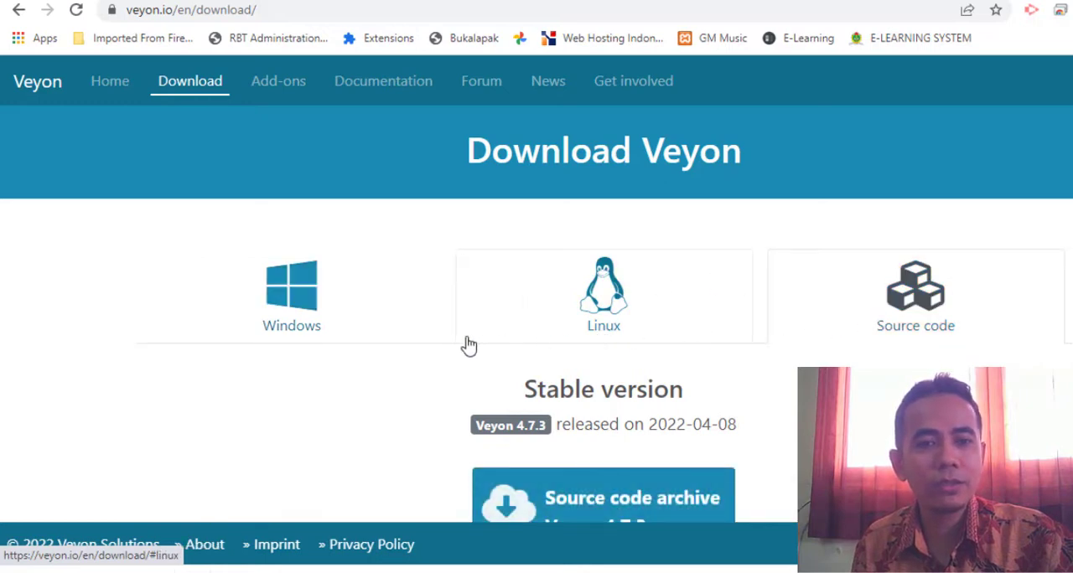
pyautogui.click(285, 326)
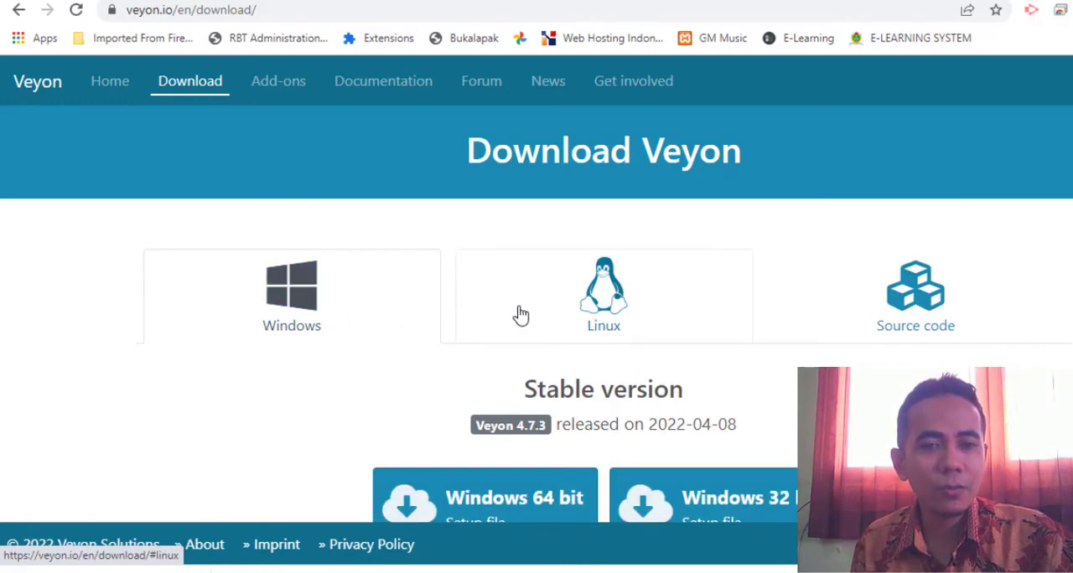
pyautogui.scroll(-2, 547, 316)
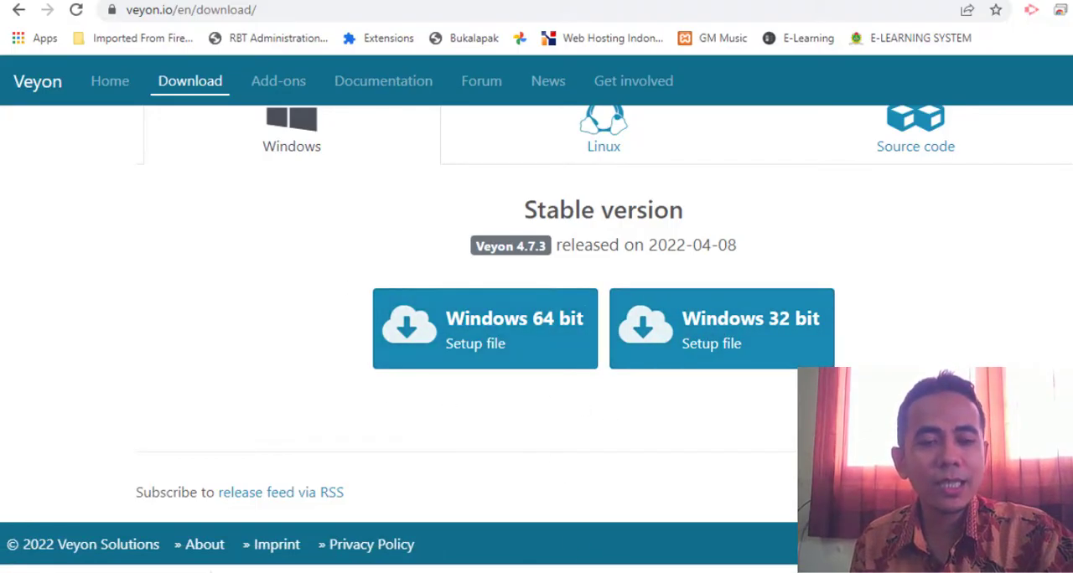
# Switch to File Explorer and open the properties of This PC
pyautogui.moveTo(462, 572)
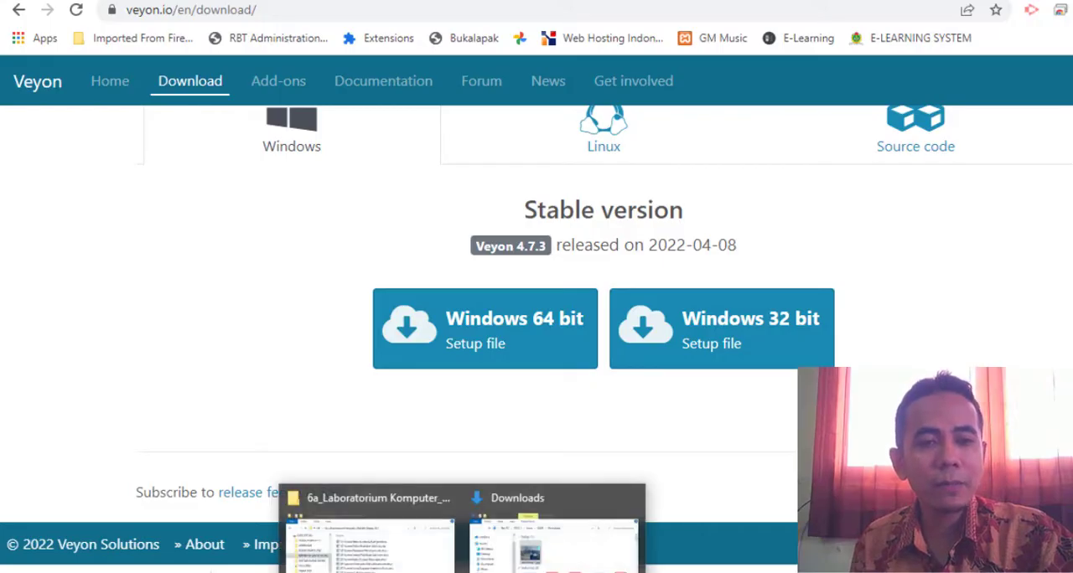
pyautogui.click(369, 545)
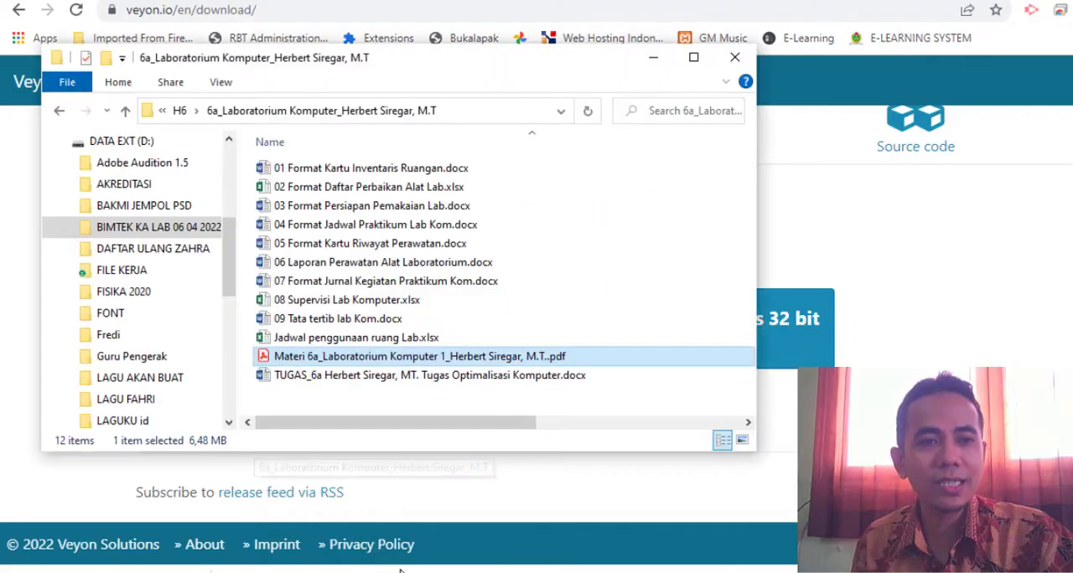
pyautogui.scroll(3, 120, 195)
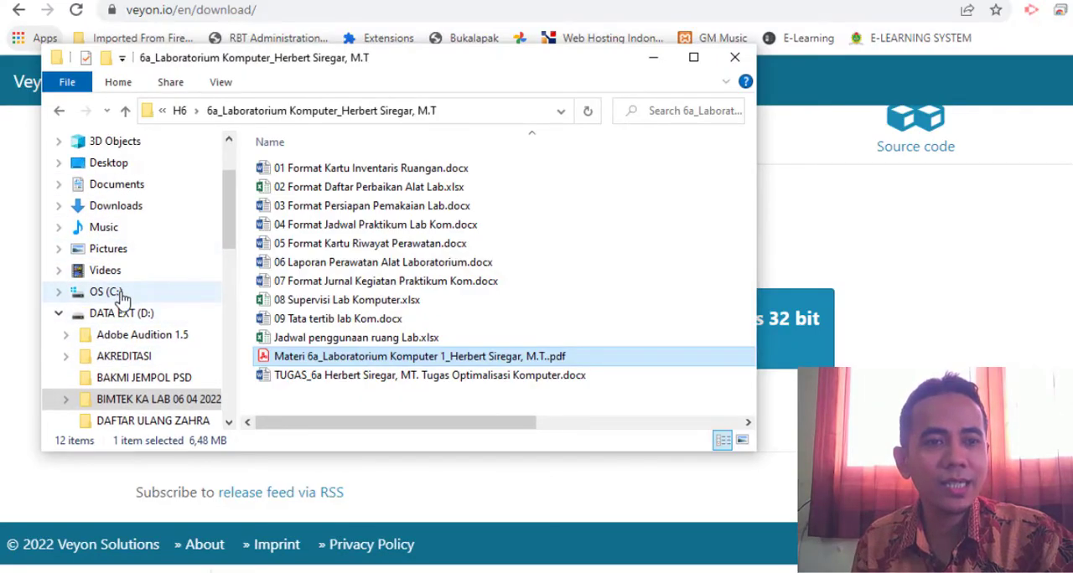
pyautogui.scroll(2, 101, 292)
pyautogui.click(100, 213)
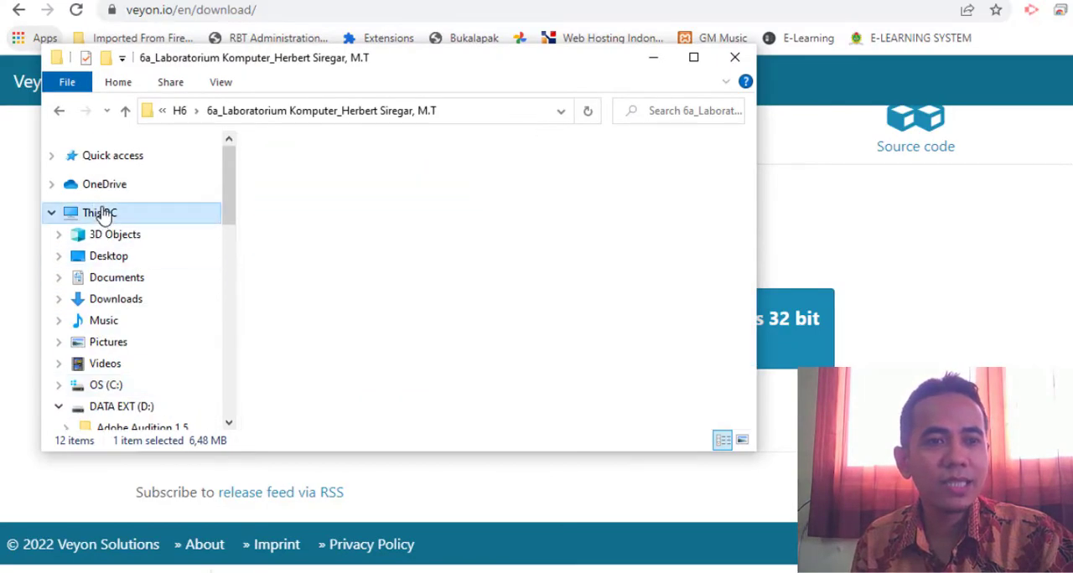
pyautogui.rightClick(102, 213)
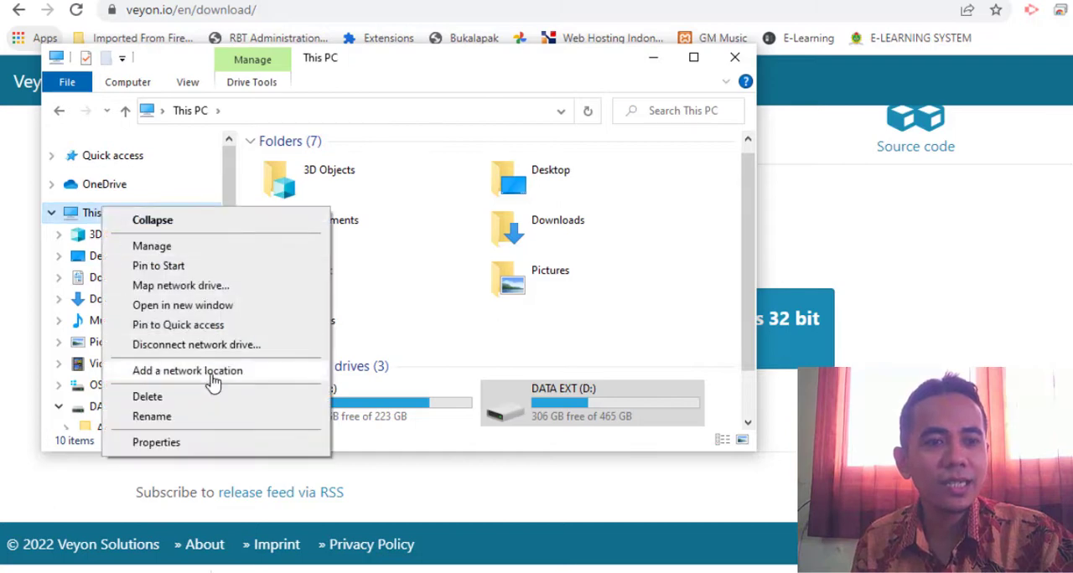
pyautogui.click(199, 444)
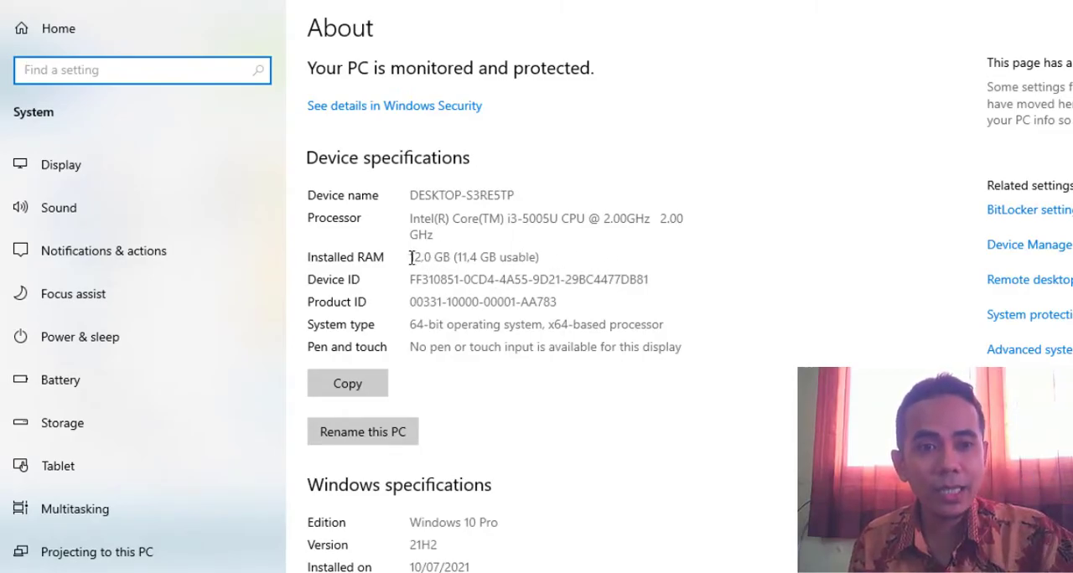
# Check the installed RAM and the system type in the device specifications, and go back to the Veyon download page
pyautogui.moveTo(411, 257); pyautogui.dragTo(466, 257)
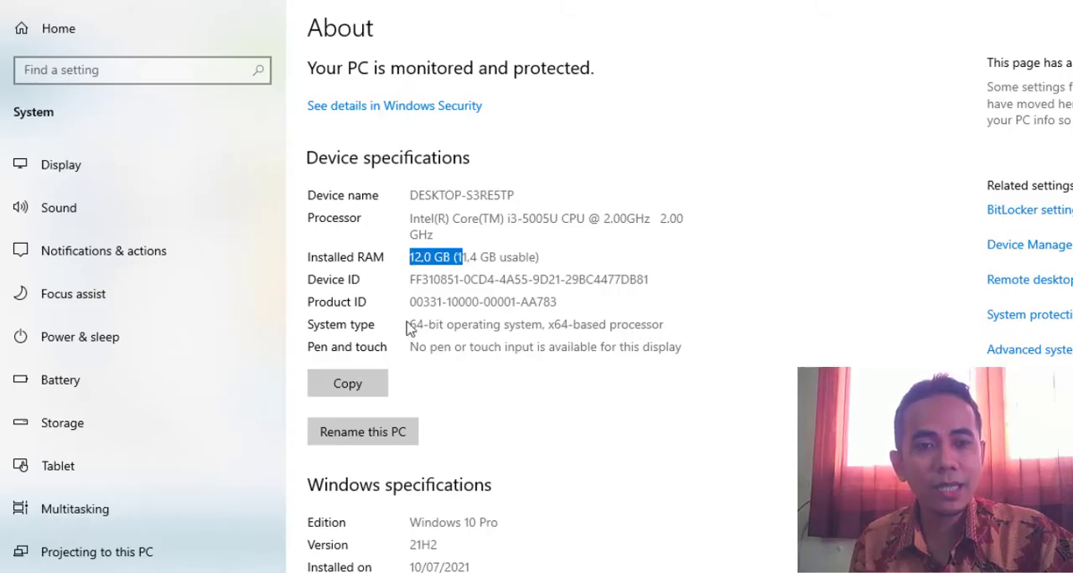
pyautogui.moveTo(414, 321); pyautogui.dragTo(621, 295)
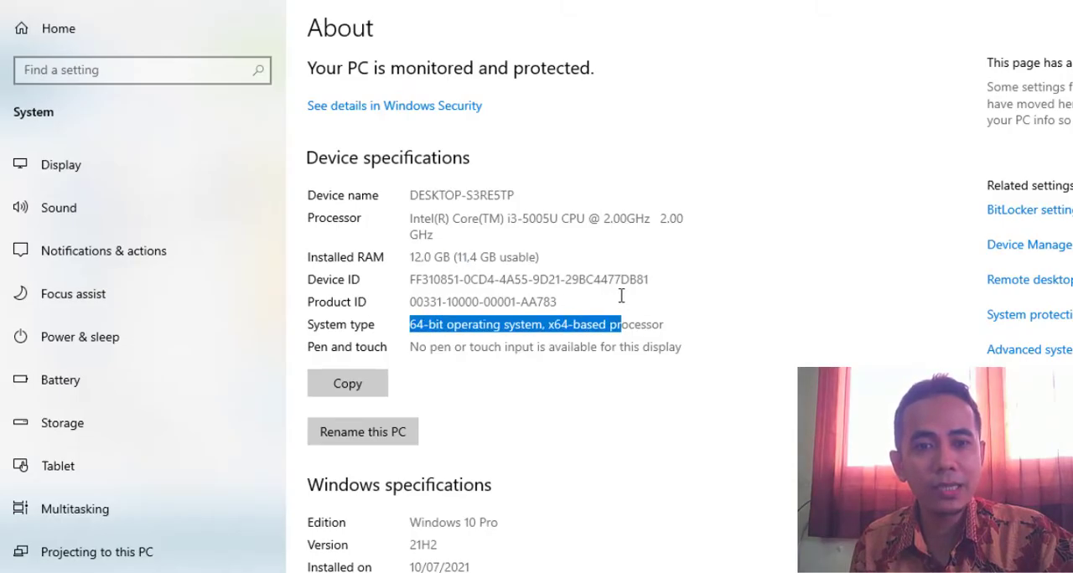
pyautogui.moveTo(579, 324); pyautogui.dragTo(428, 331)
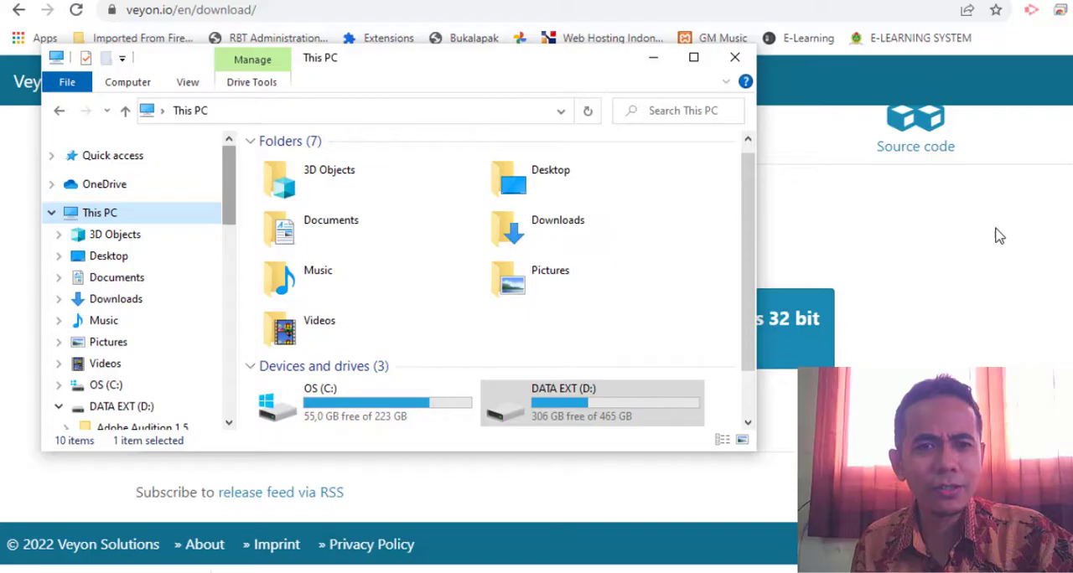
pyautogui.click(999, 236)
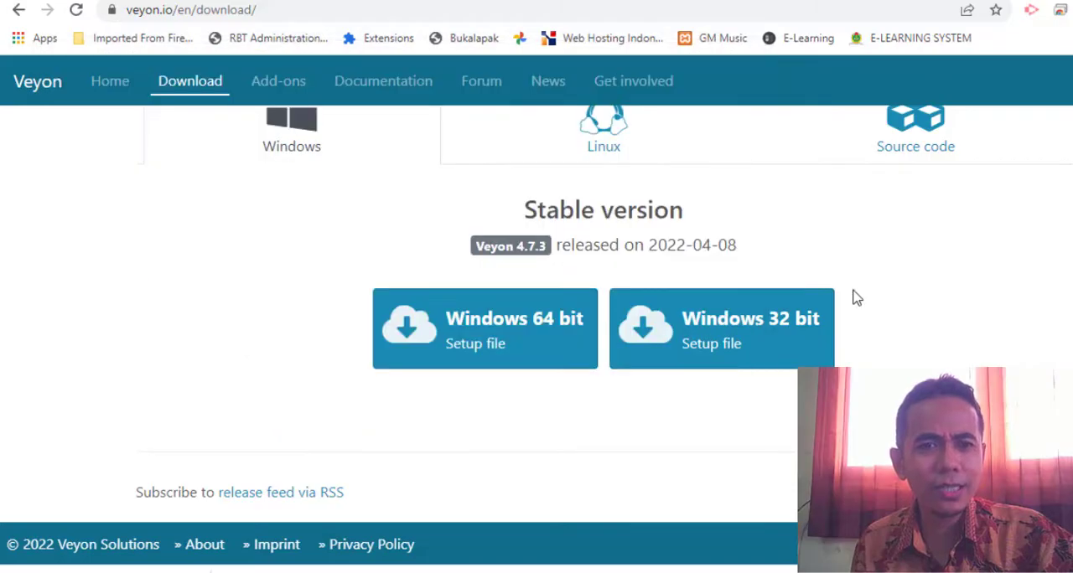
# Download the Windows 64-bit Veyon setup file to the Downloads folder and open that folder in File Explorer
pyautogui.click(511, 333)
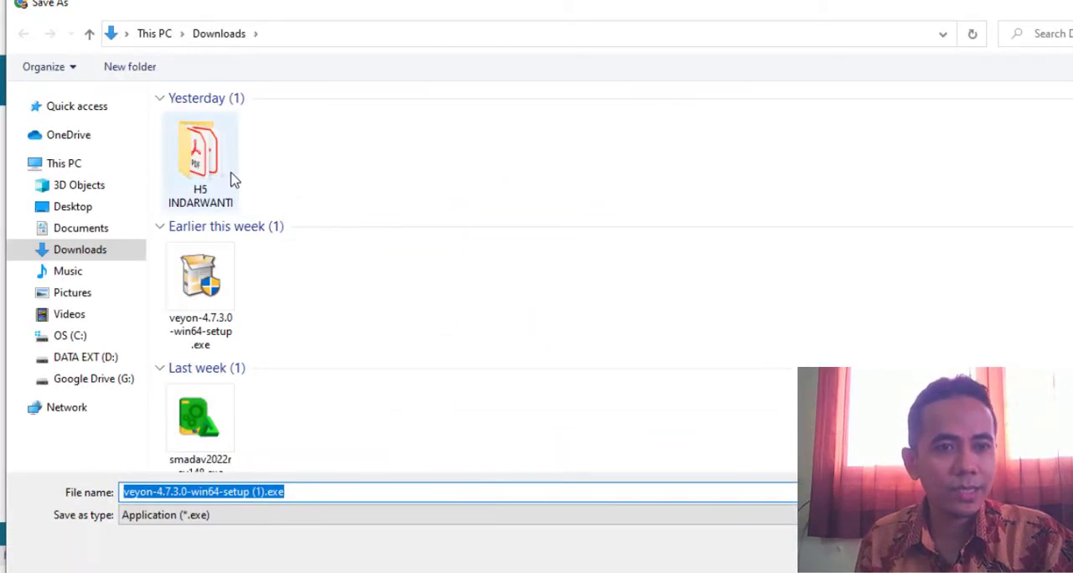
pyautogui.press('Return')
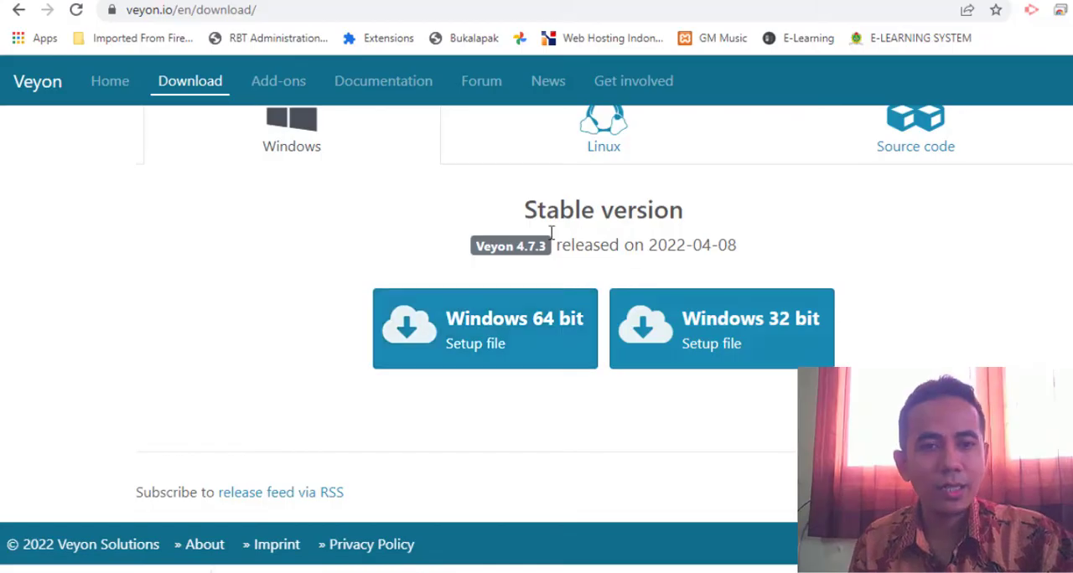
pyautogui.click(336, 572)
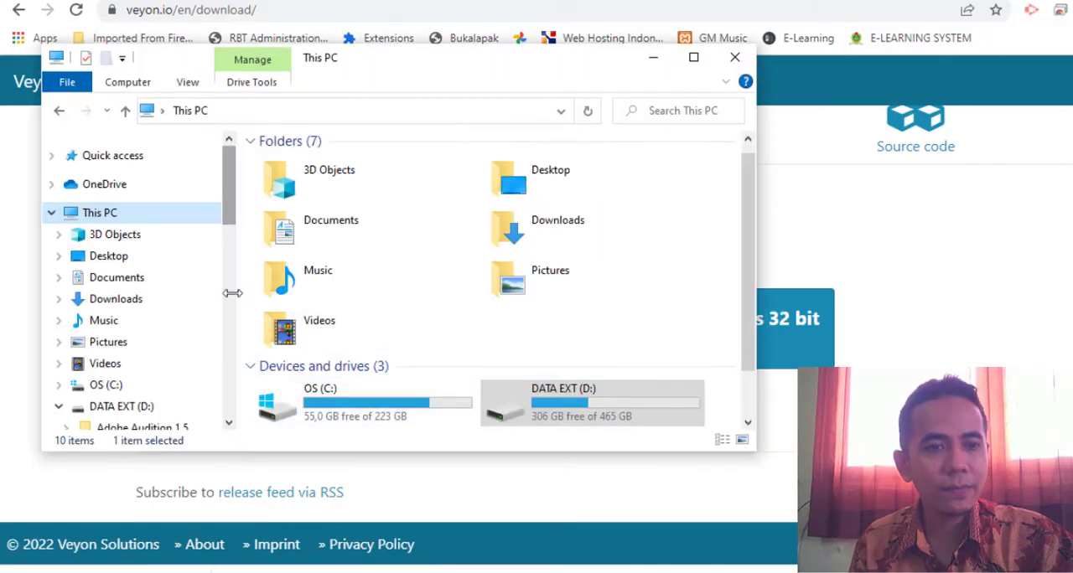
pyautogui.click(123, 303)
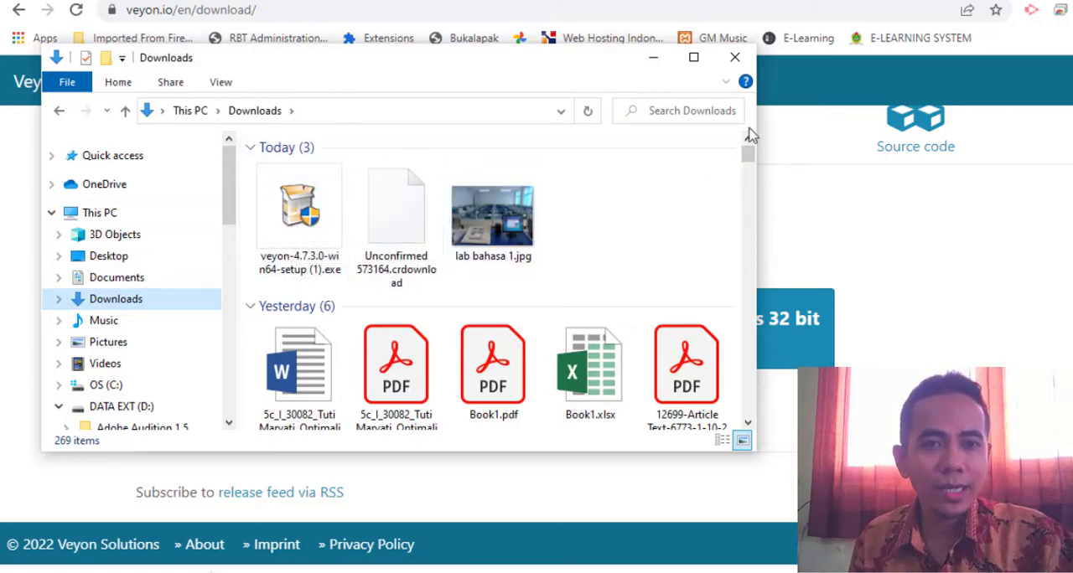
# Run veyon-4.7.3.0-win64-setup (1).exe from the Downloads folder and close the folder window
pyautogui.moveTo(459, 76); pyautogui.dragTo(890, 95)
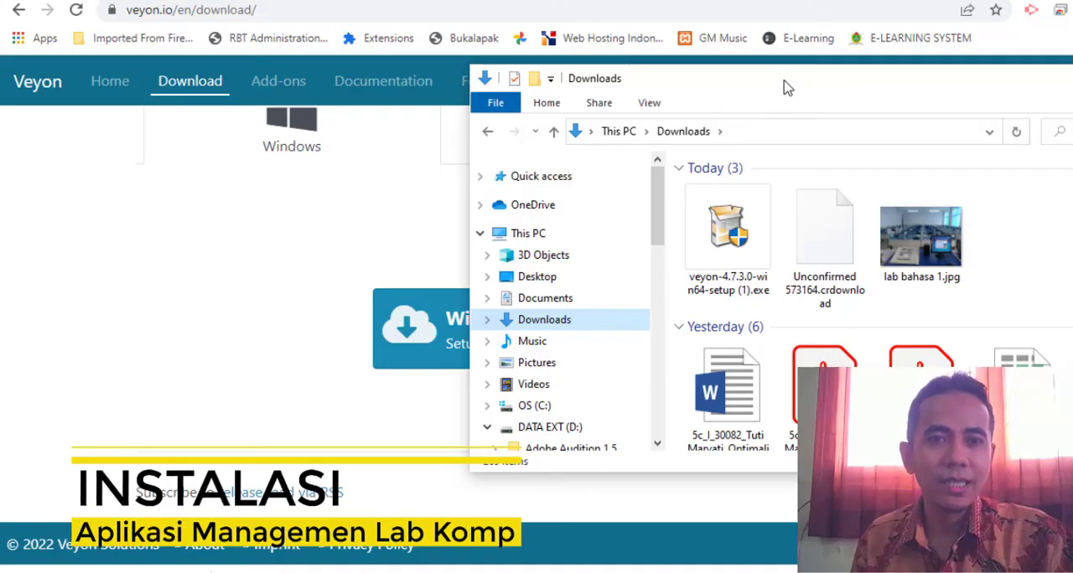
pyautogui.moveTo(717, 82); pyautogui.dragTo(492, 120)
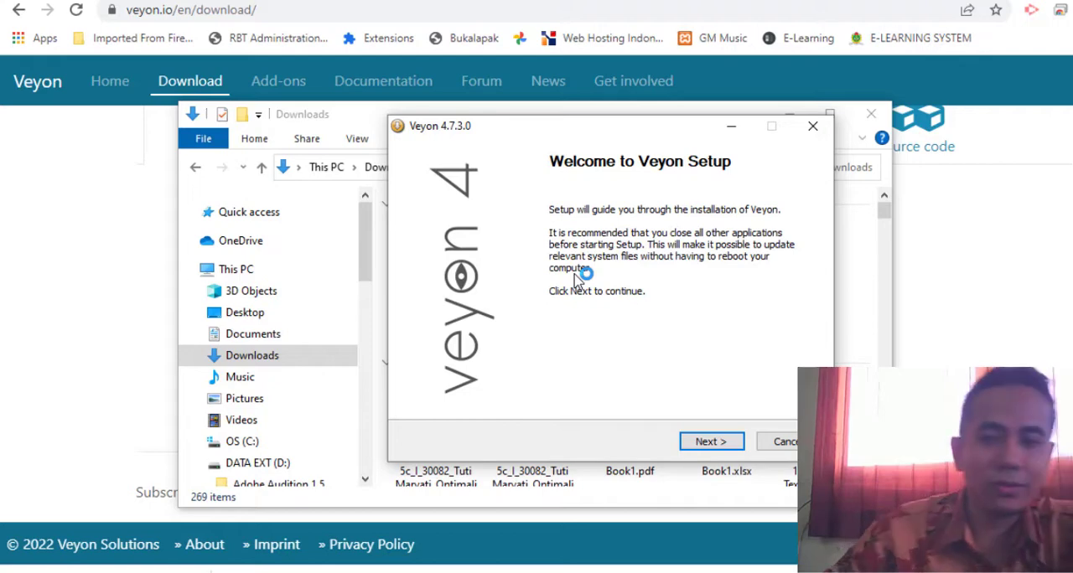
pyautogui.click(871, 114)
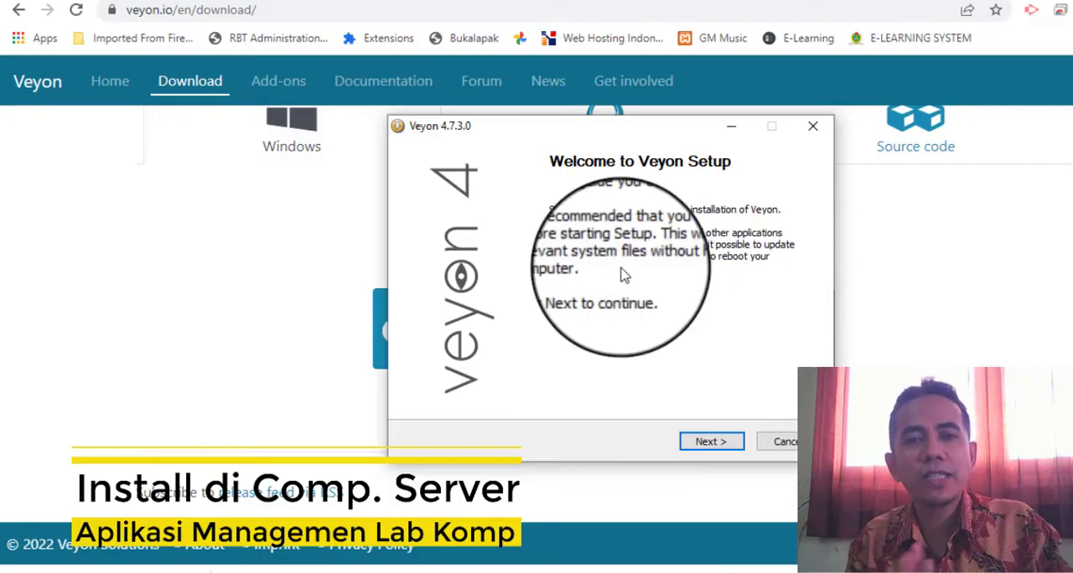
# Continue past the Veyon Setup welcome page, read through the license agreement and accept it
pyautogui.click(714, 443)
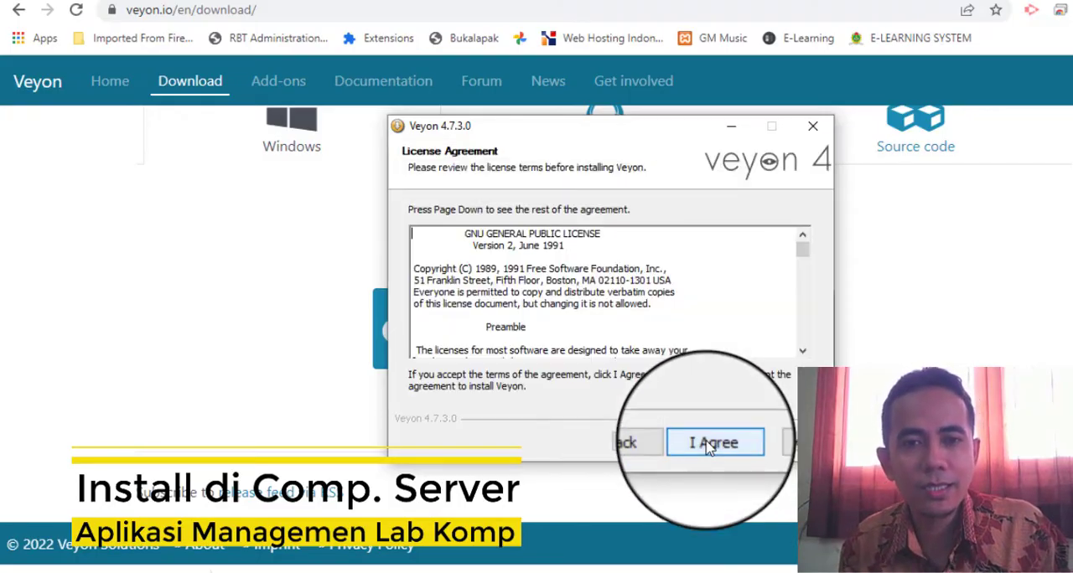
pyautogui.scroll(-4, 746, 350)
pyautogui.scroll(-20, 746, 350)
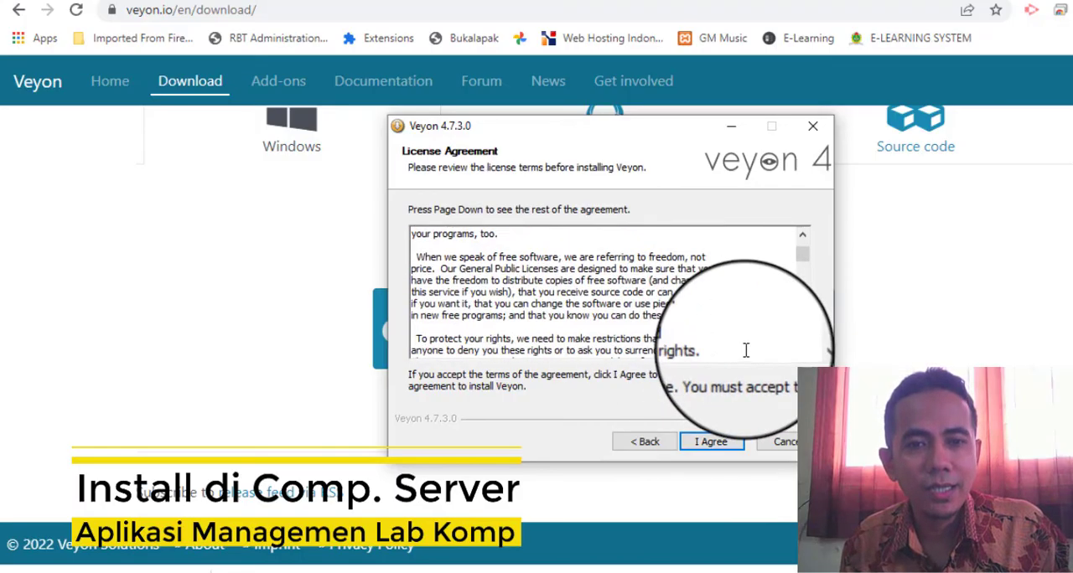
pyautogui.scroll(-20, 751, 340)
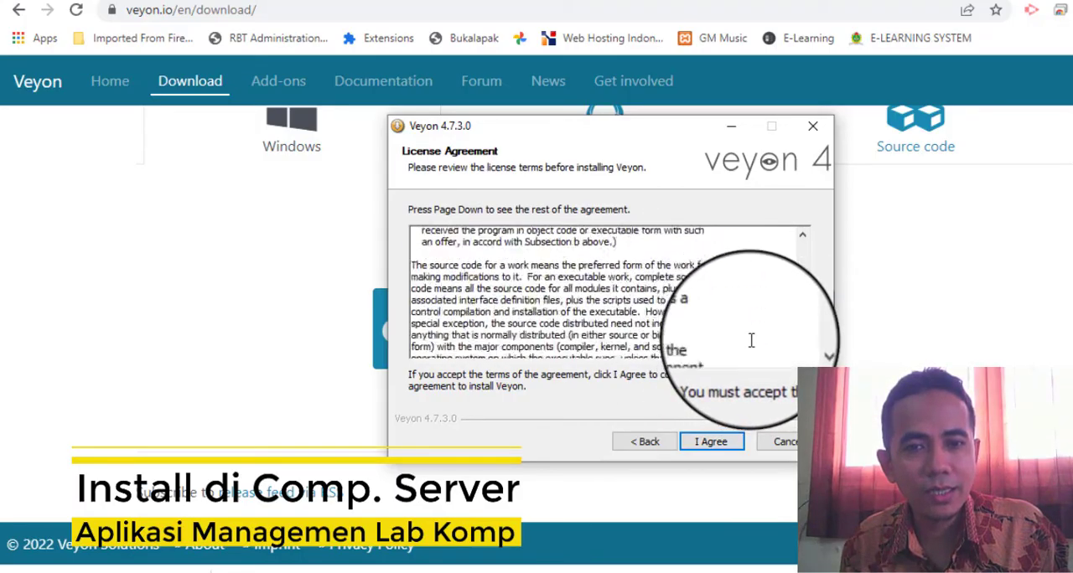
pyautogui.scroll(-8, 788, 352)
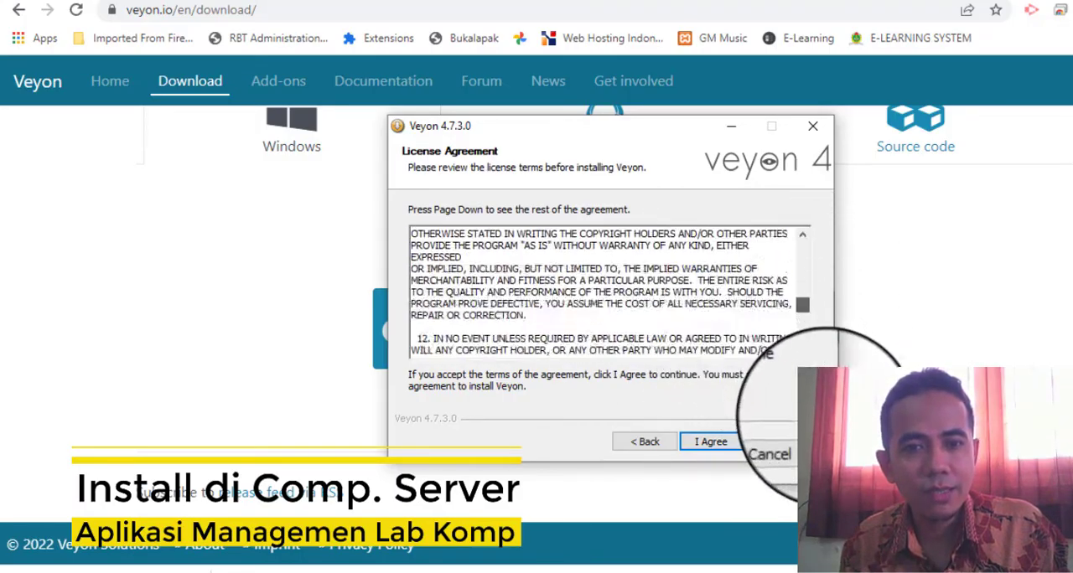
pyautogui.click(711, 441)
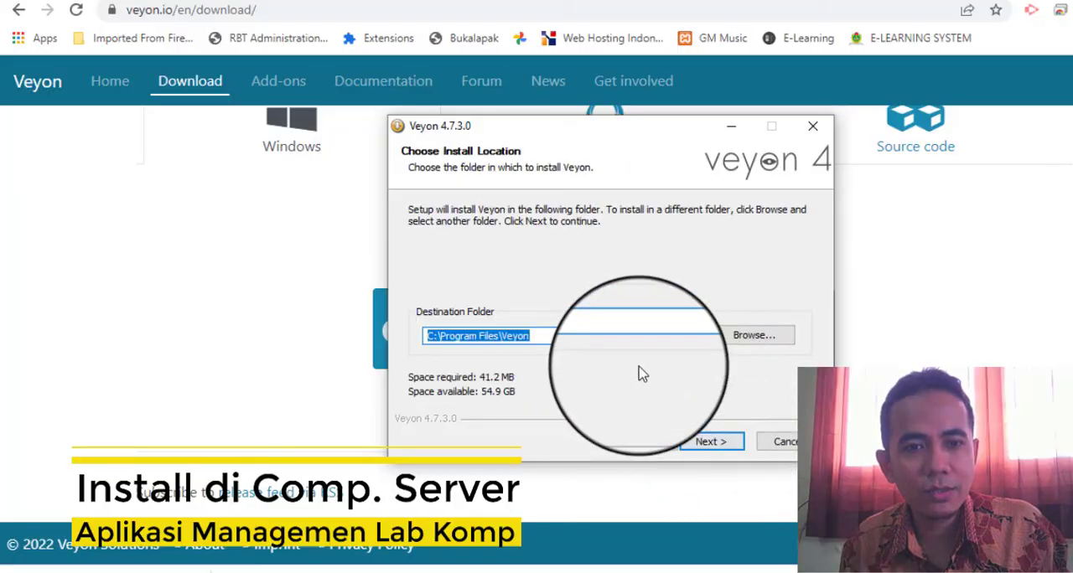
# Install Veyon in C:\Program Files\Veyon with Veyon Master and the Interception driver, and finish setup by running Veyon Configurator
pyautogui.click(711, 441)
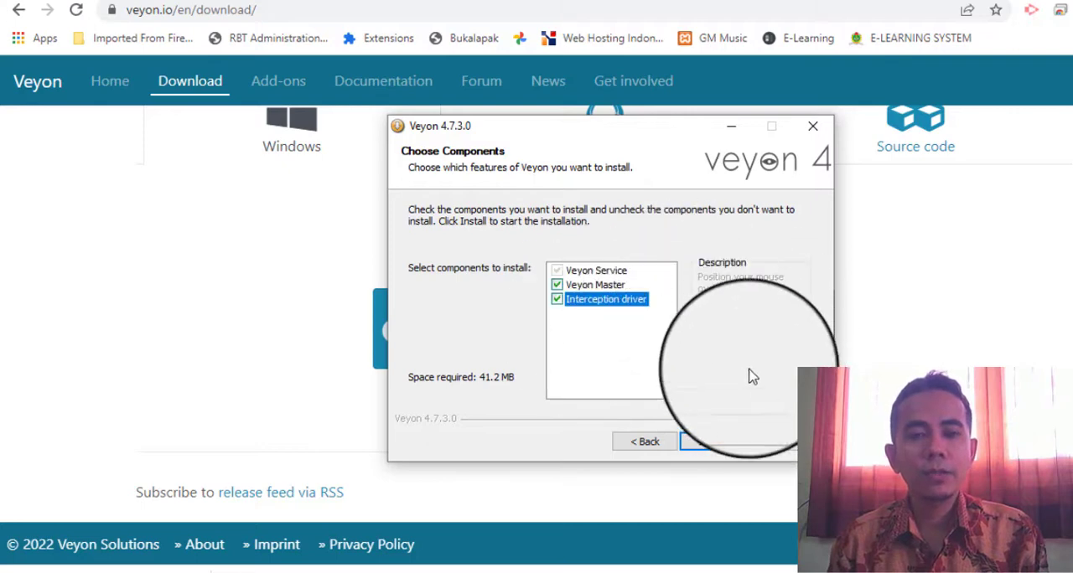
pyautogui.click(723, 446)
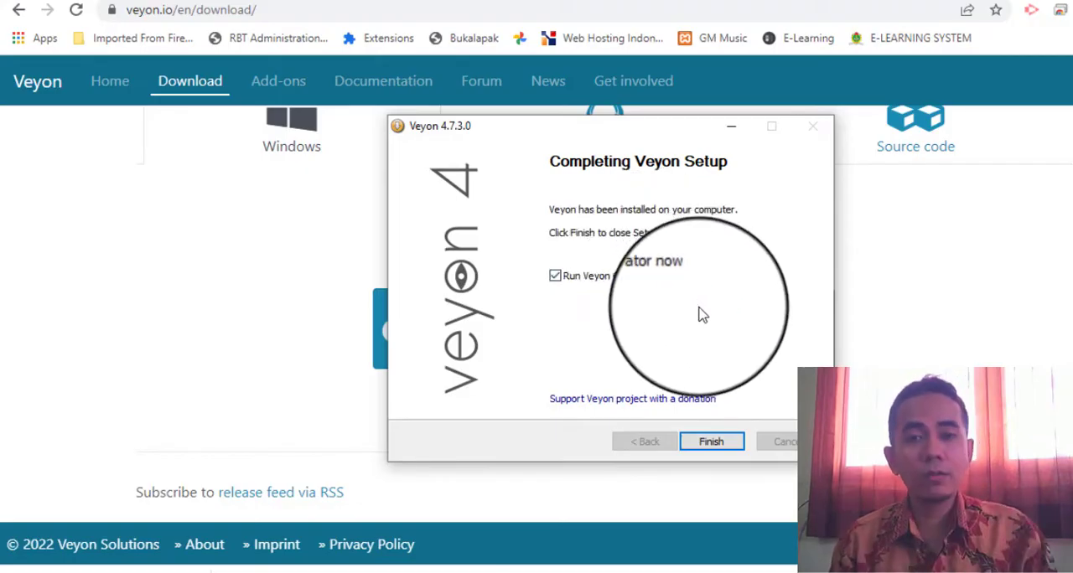
pyautogui.click(725, 449)
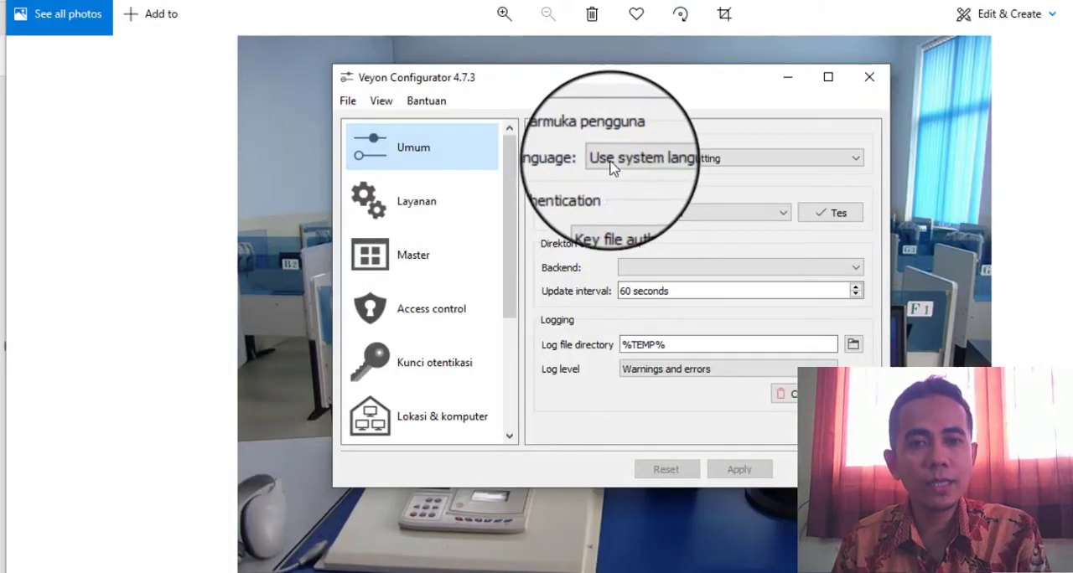
# Set the Configurator's language to the system language setting and the authentication method to Key file authentication
pyautogui.click(668, 165)
pyautogui.click(670, 175)
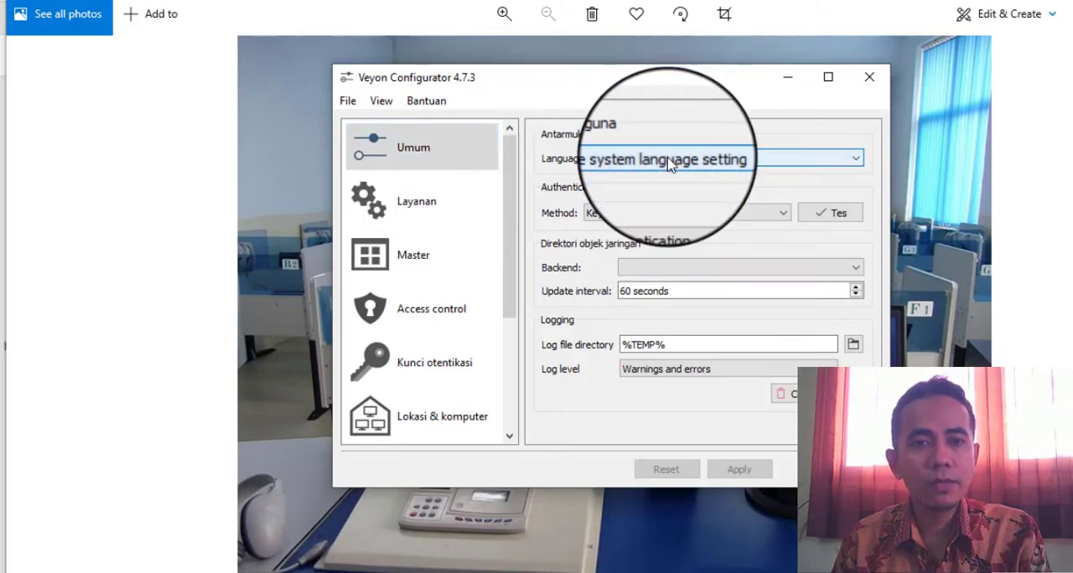
pyautogui.click(652, 217)
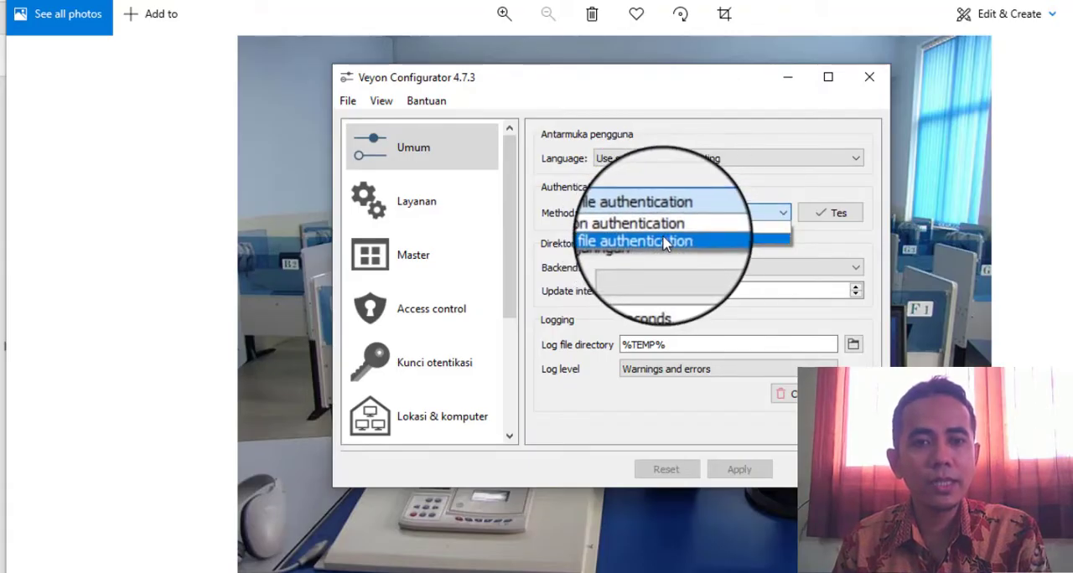
pyautogui.click(664, 242)
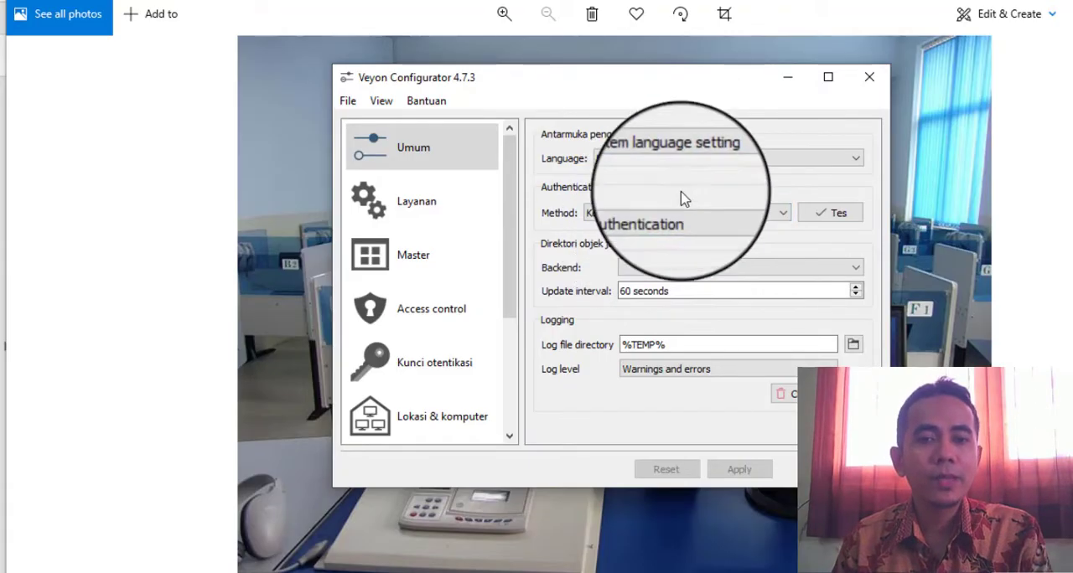
# Review the service, master and access control settings in the Configurator
pyautogui.click(429, 209)
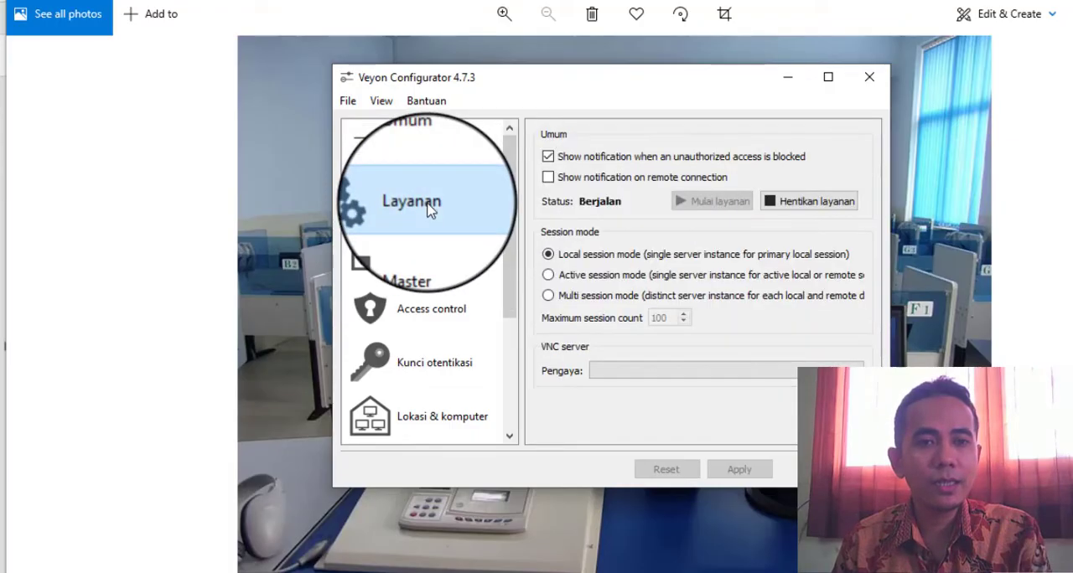
pyautogui.click(453, 254)
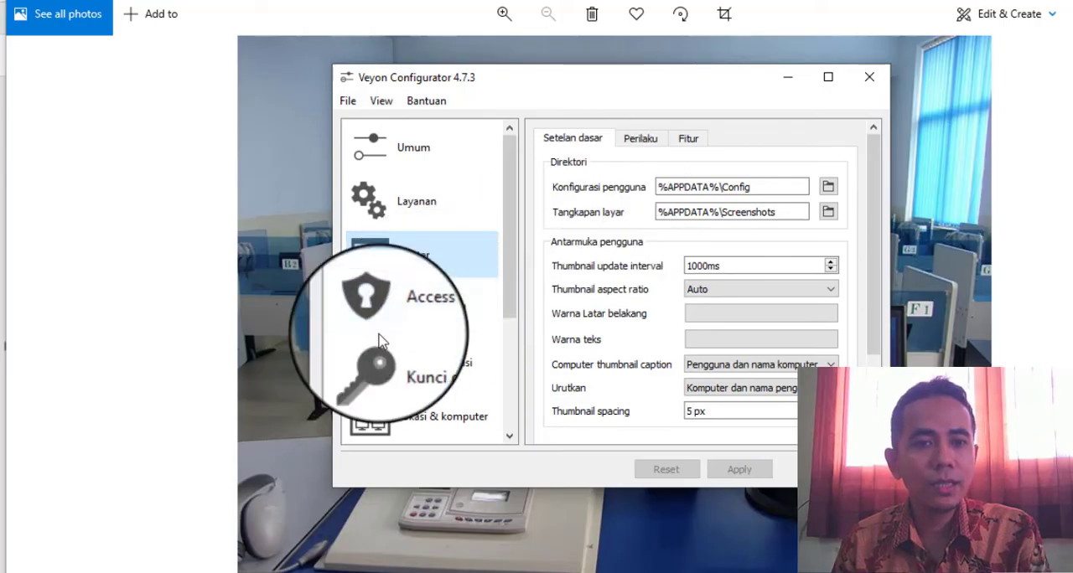
pyautogui.click(423, 309)
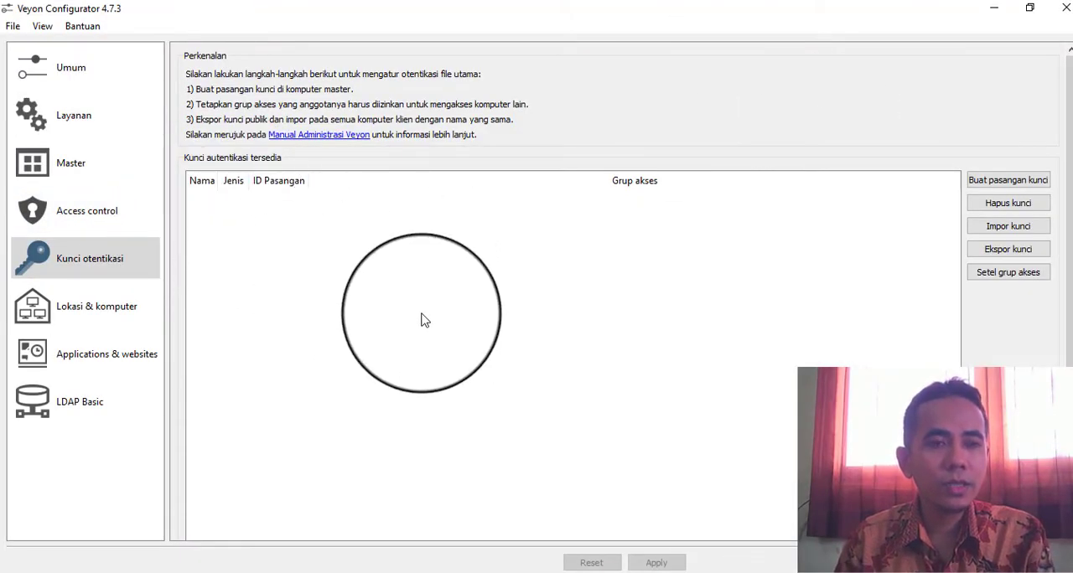
# Create an authentication key pair, naming it with the administrator's name and number joined by an underscore
pyautogui.click(102, 267)
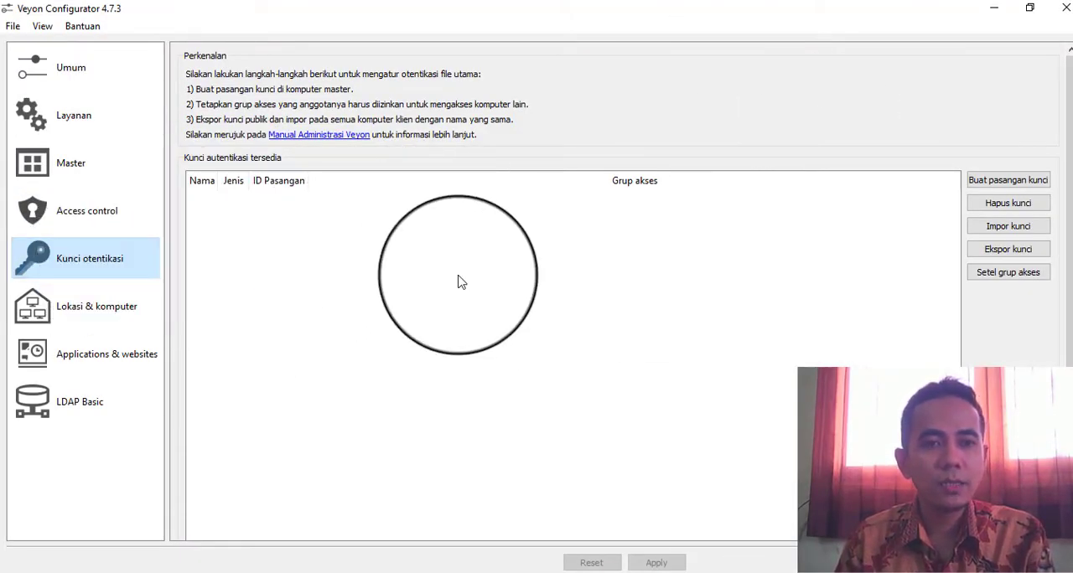
pyautogui.click(992, 181)
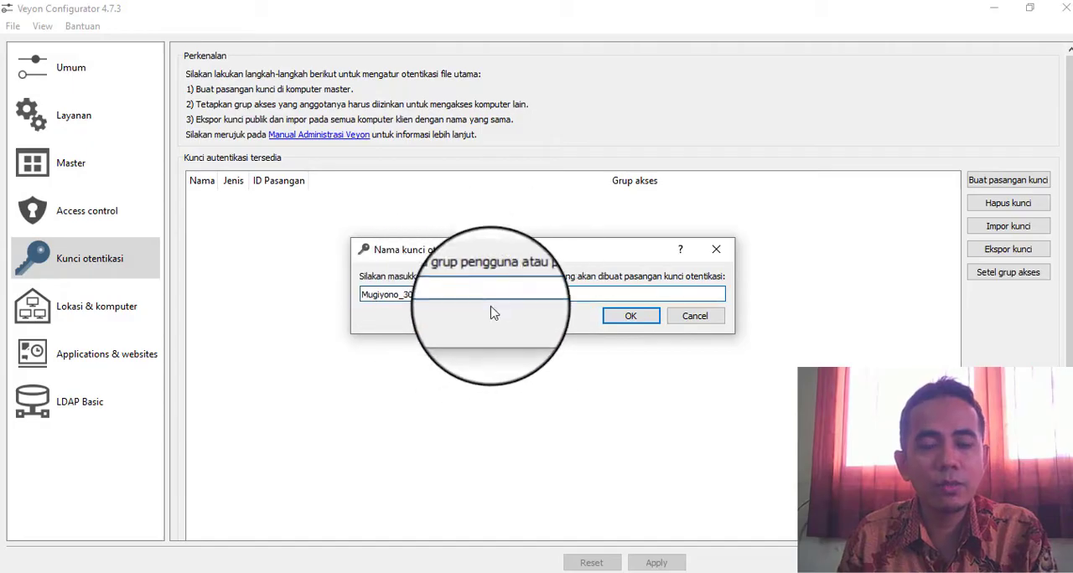
pyautogui.click(630, 317)
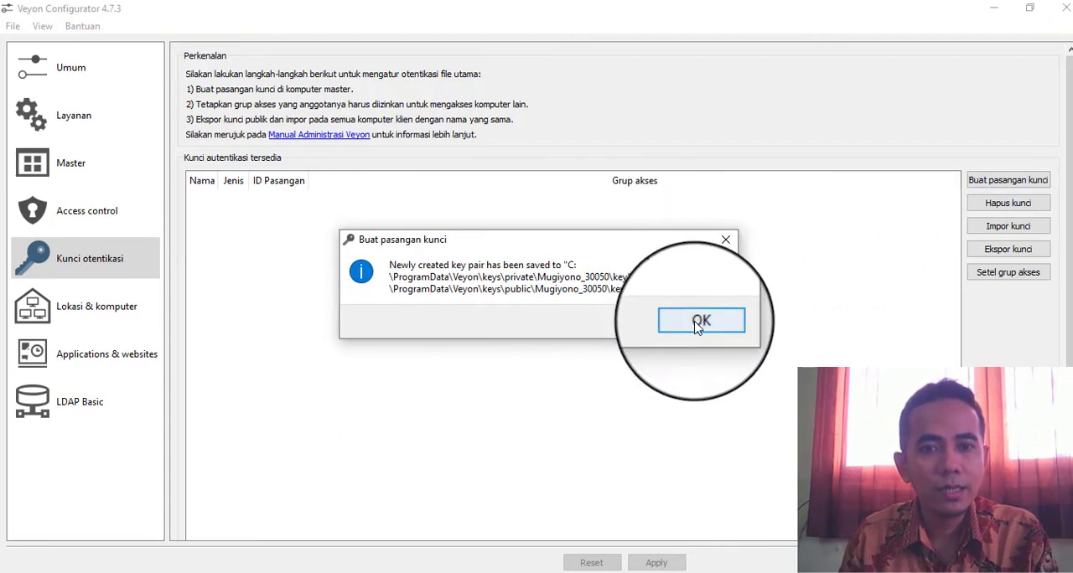
pyautogui.click(697, 325)
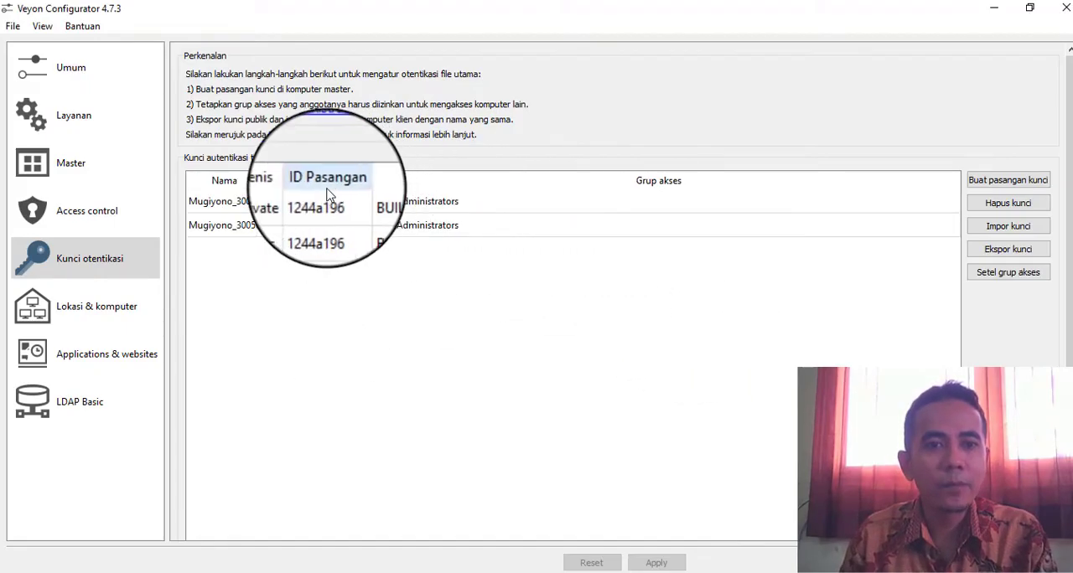
# Widen the name and type columns of the key table and compare the private and public key entries
pyautogui.moveTo(300, 181); pyautogui.dragTo(383, 180)
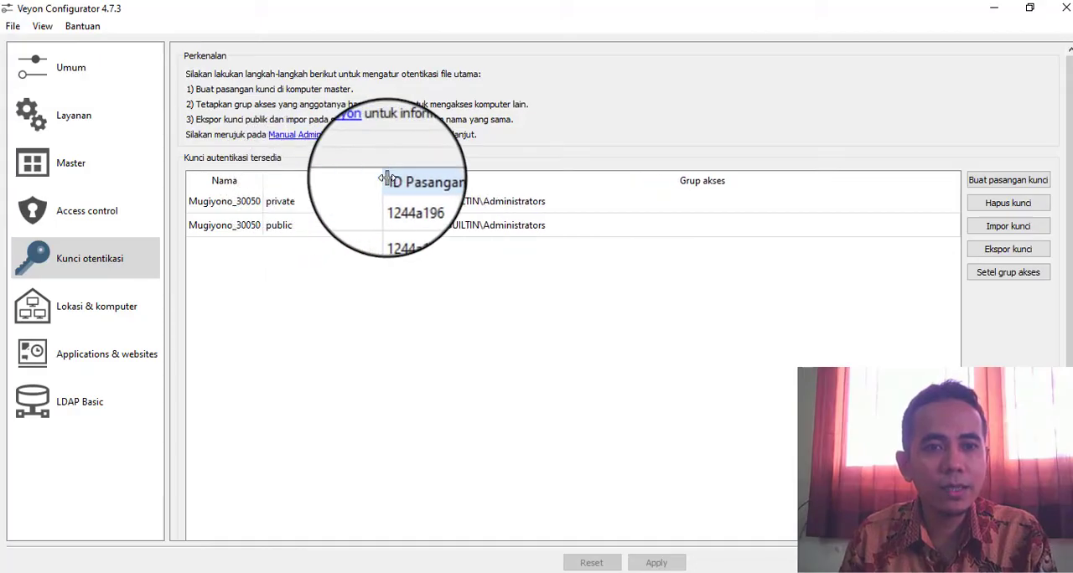
pyautogui.moveTo(273, 177); pyautogui.dragTo(310, 188)
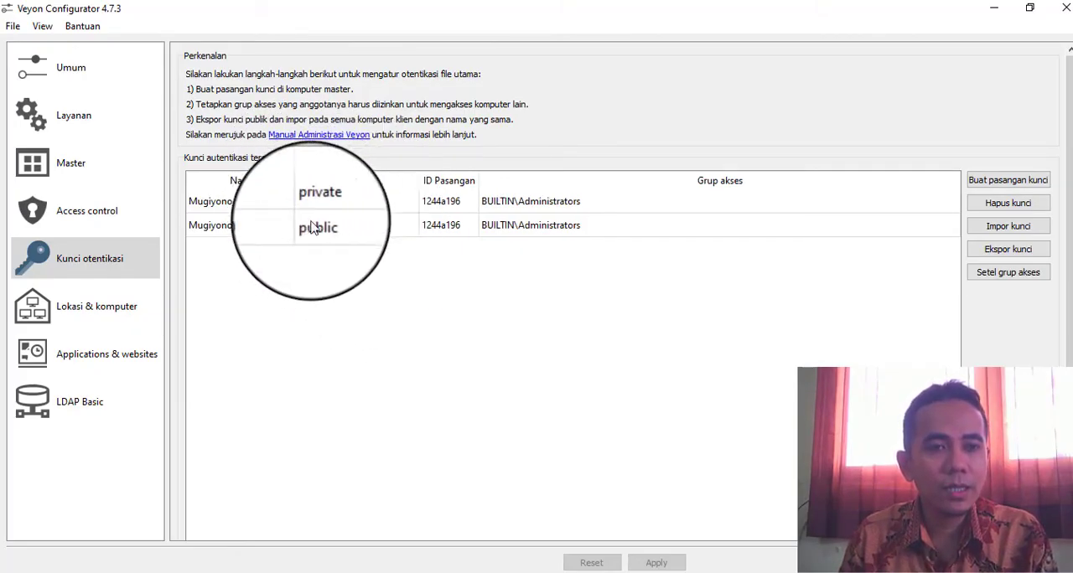
pyautogui.click(338, 209)
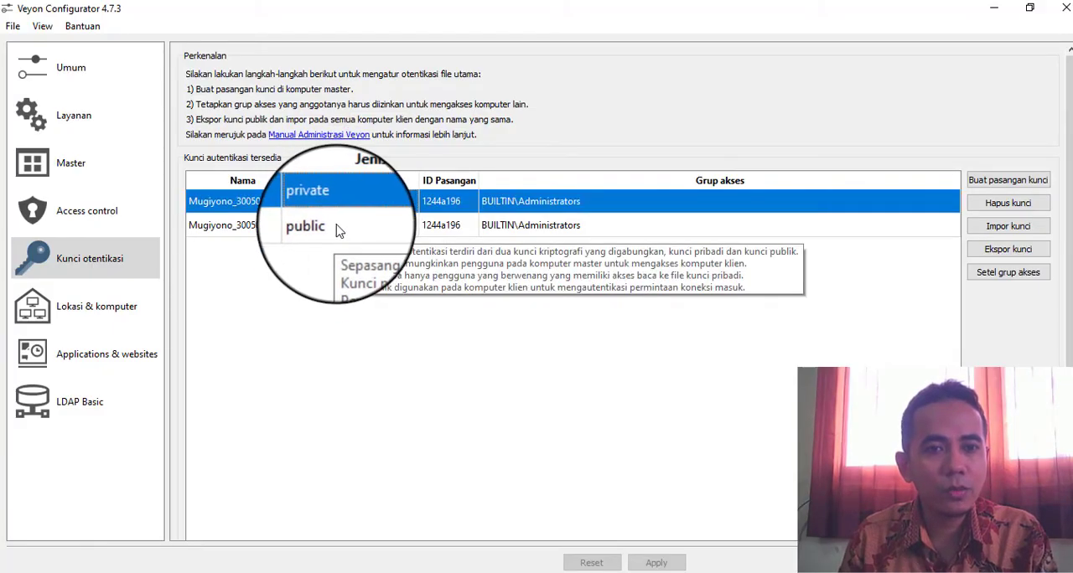
pyautogui.click(336, 227)
pyautogui.click(338, 211)
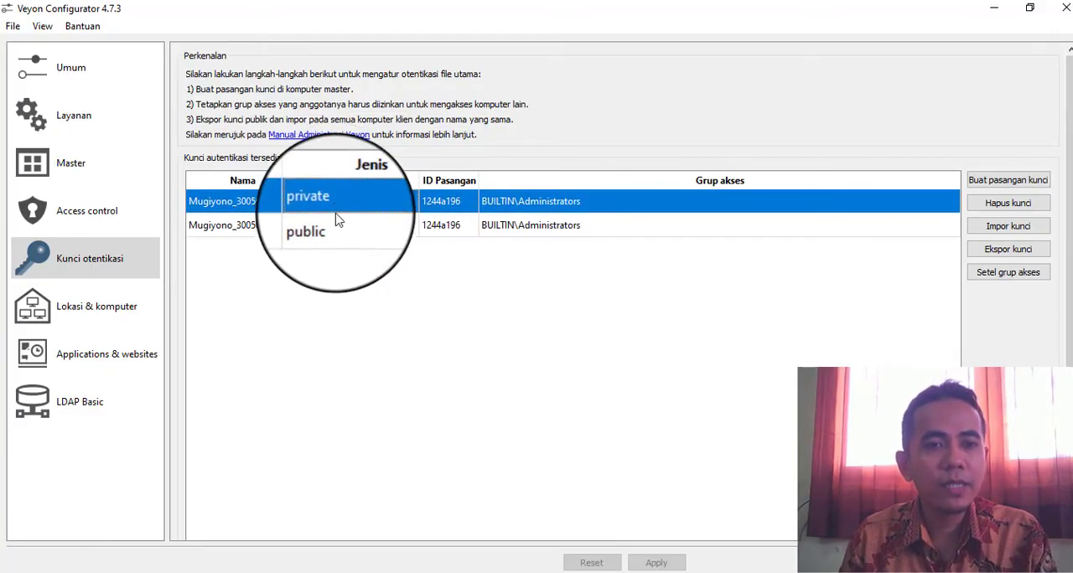
pyautogui.click(334, 232)
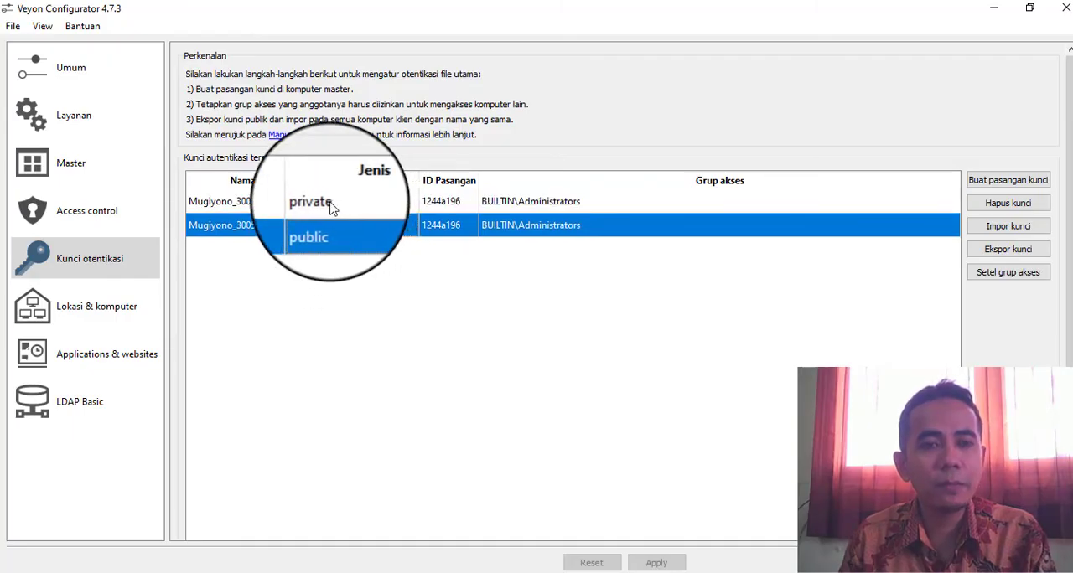
pyautogui.click(331, 202)
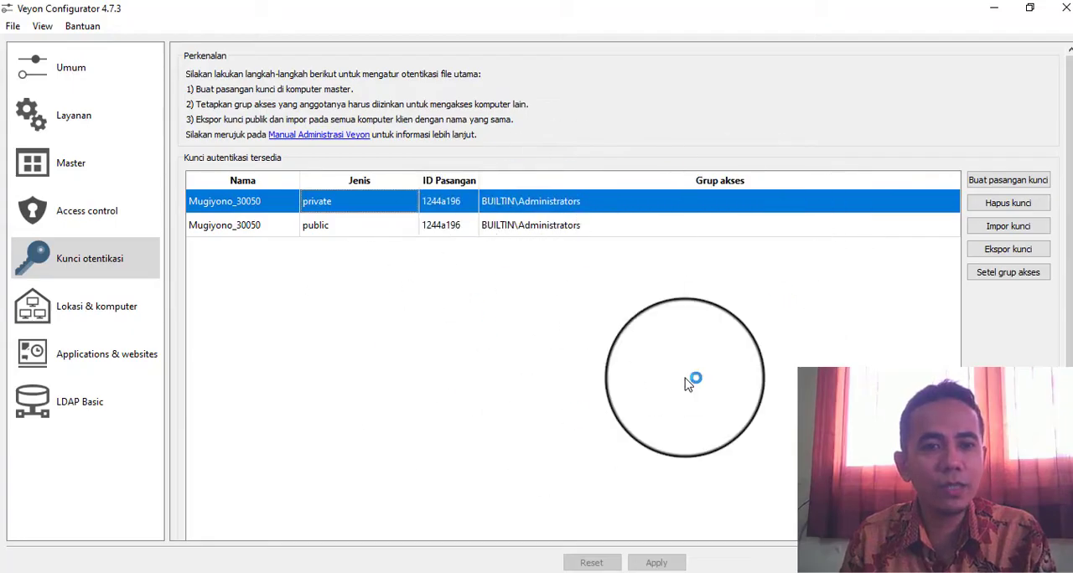
# Export the public key as a .pem file to the CONTOL LAB folder on USB Drive (E:)
pyautogui.click(323, 229)
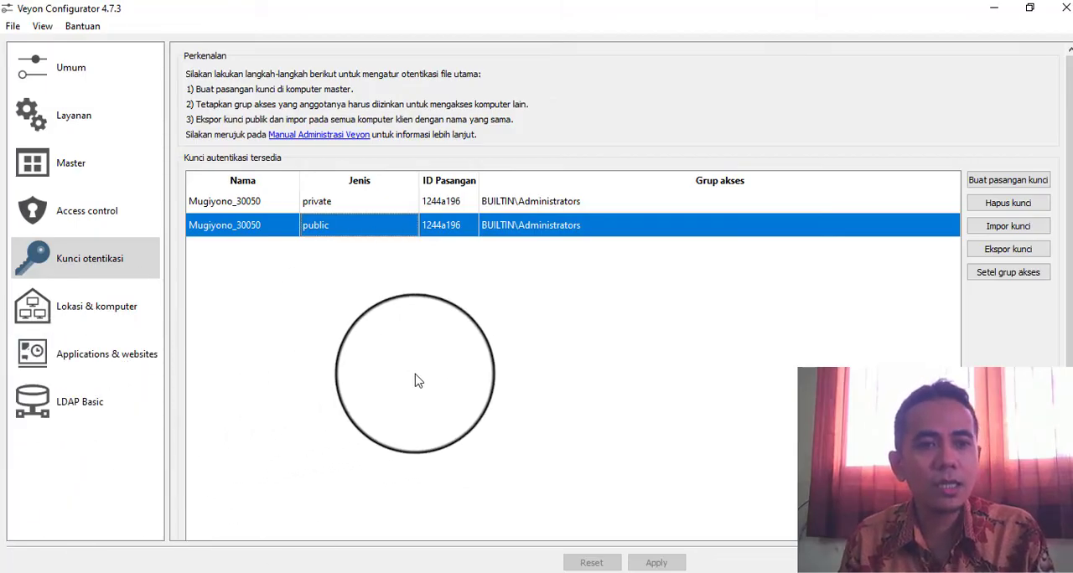
pyautogui.moveTo(412, 377)
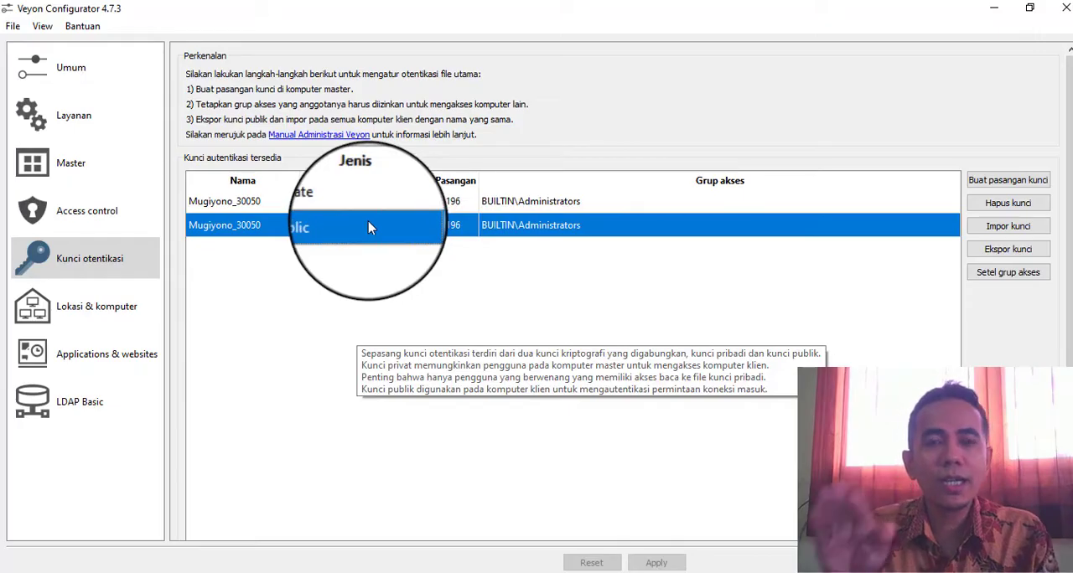
pyautogui.click(1009, 250)
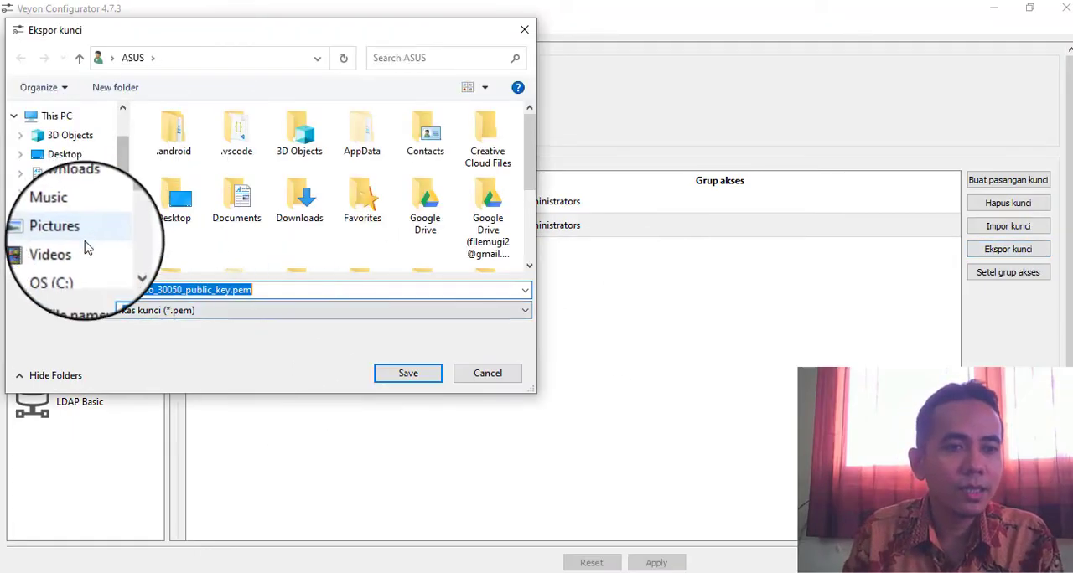
pyautogui.scroll(-2, 84, 244)
pyautogui.click(81, 235)
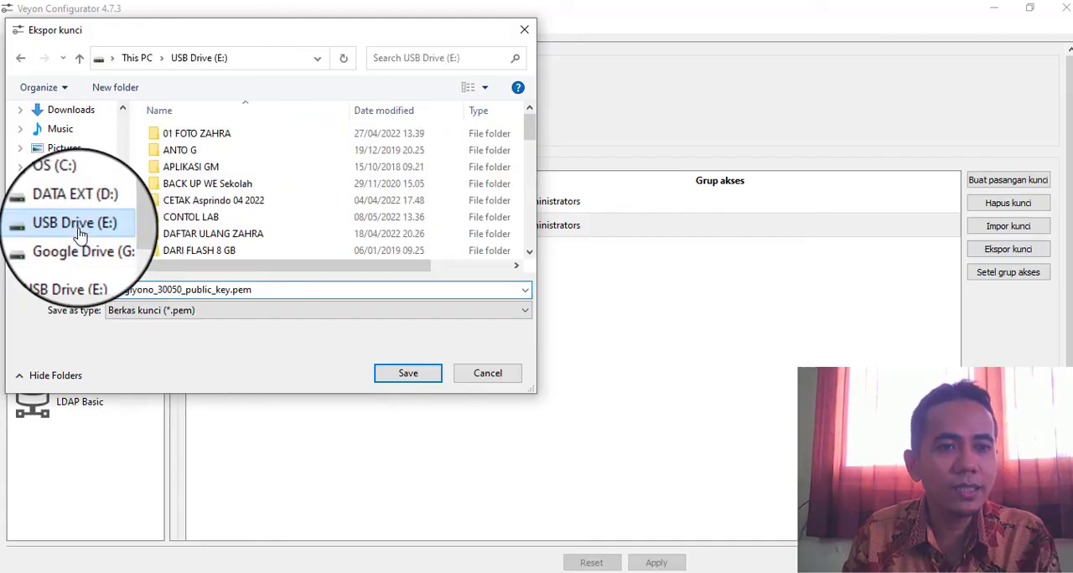
pyautogui.doubleClick(212, 222)
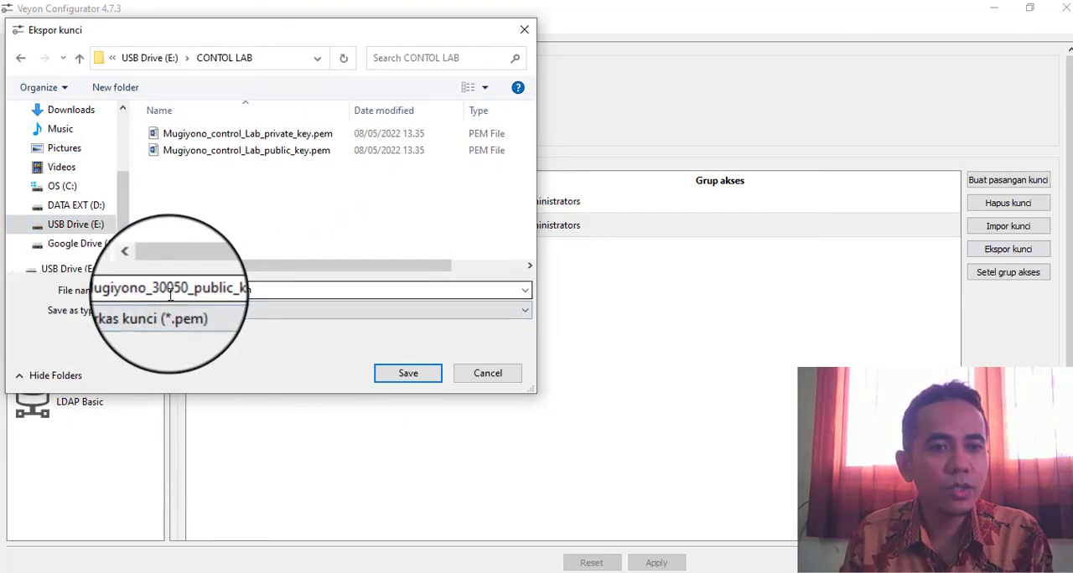
pyautogui.click(427, 377)
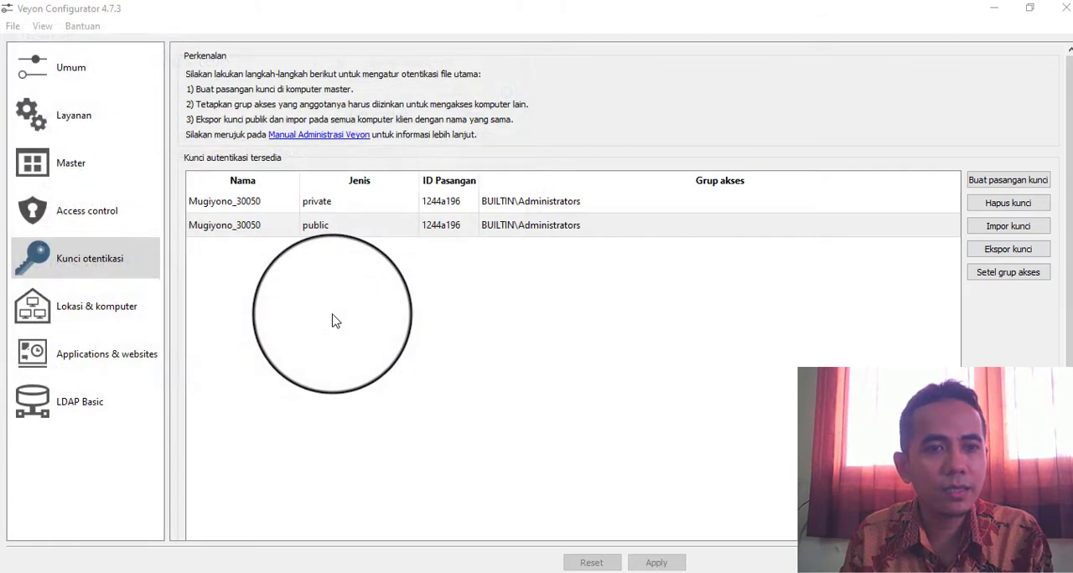
pyautogui.click(699, 316)
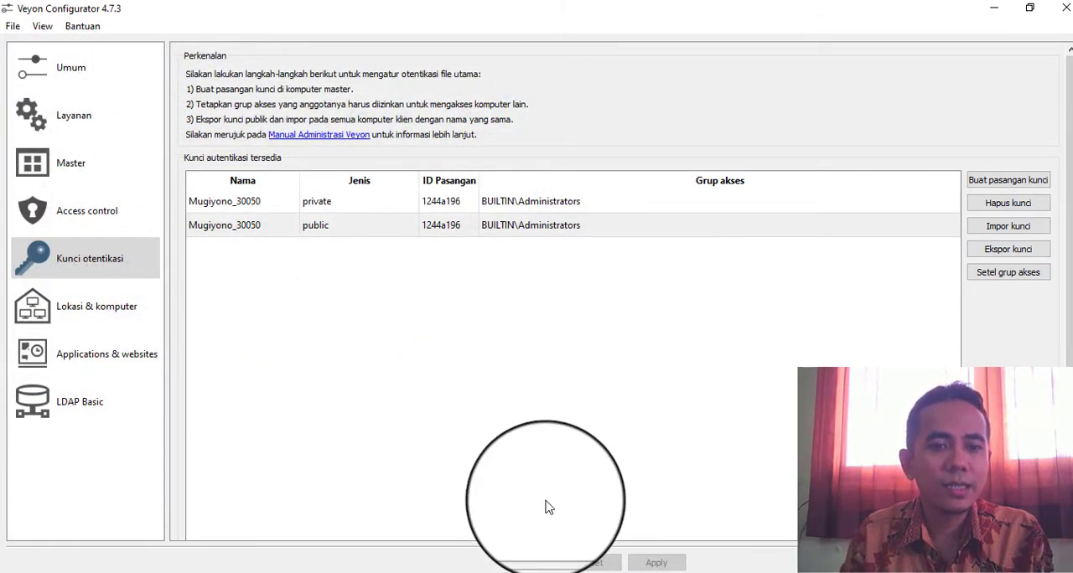
# Check the CONTOL LAB folder on USB Drive (E:) in File Explorer for the exported public key, and minimize the window
pyautogui.click(413, 572)
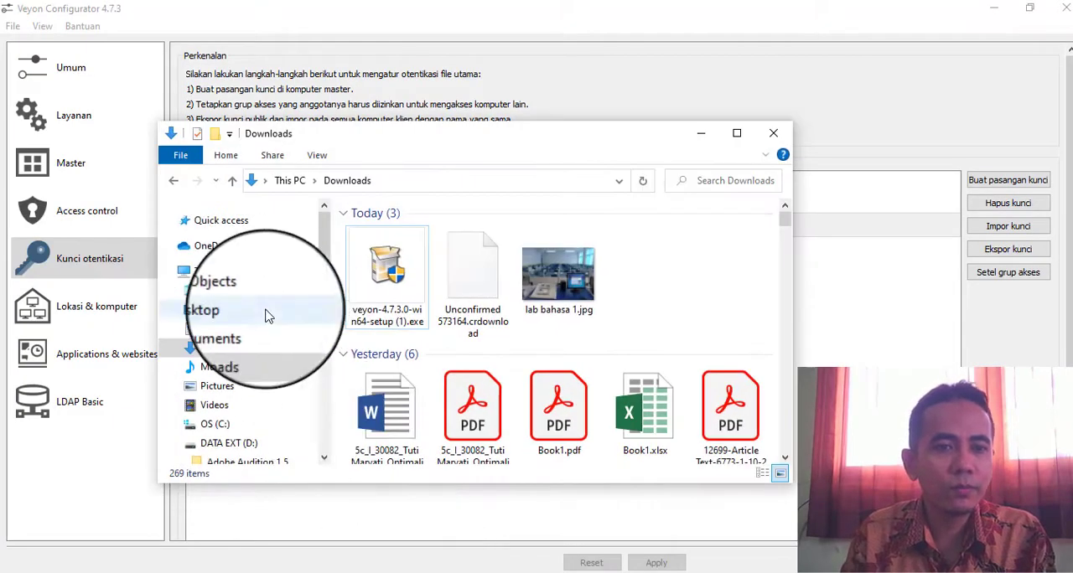
pyautogui.scroll(-2, 244, 431)
pyautogui.scroll(-8, 244, 431)
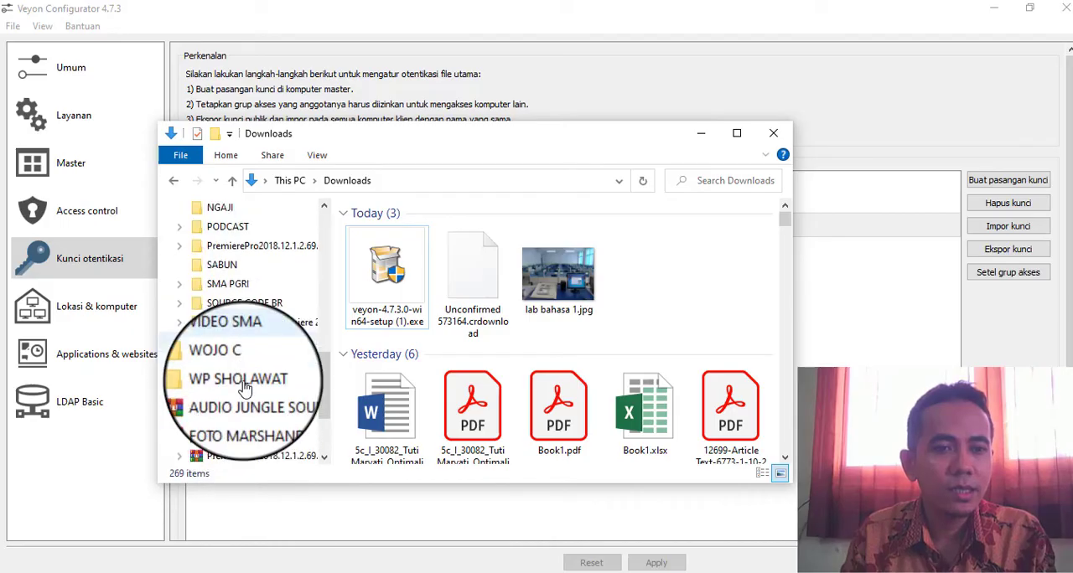
pyautogui.scroll(6, 210, 383)
pyautogui.scroll(2, 241, 352)
pyautogui.scroll(-3, 247, 360)
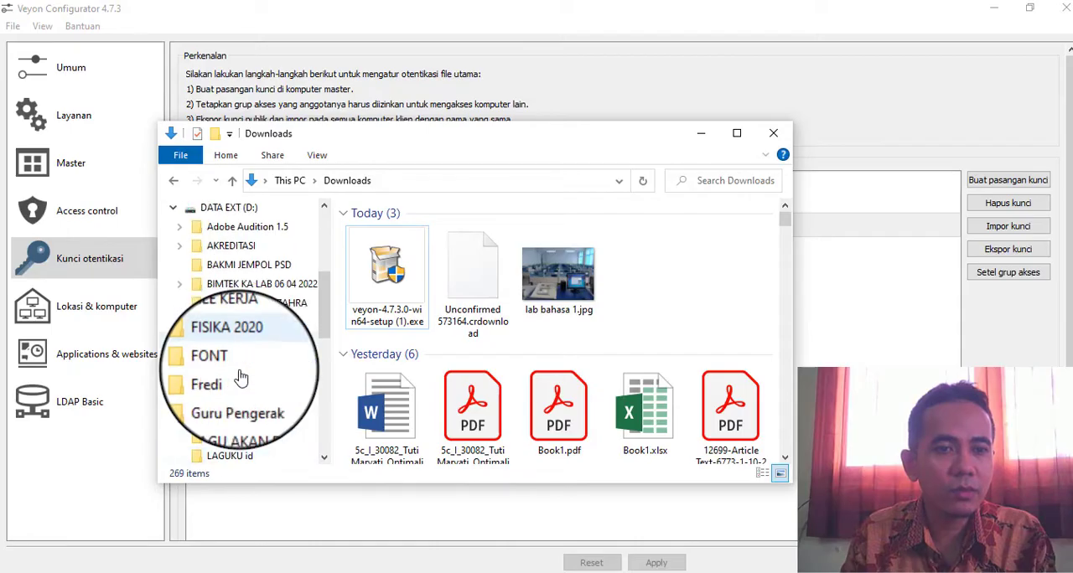
pyautogui.scroll(3, 210, 302)
pyautogui.click(174, 289)
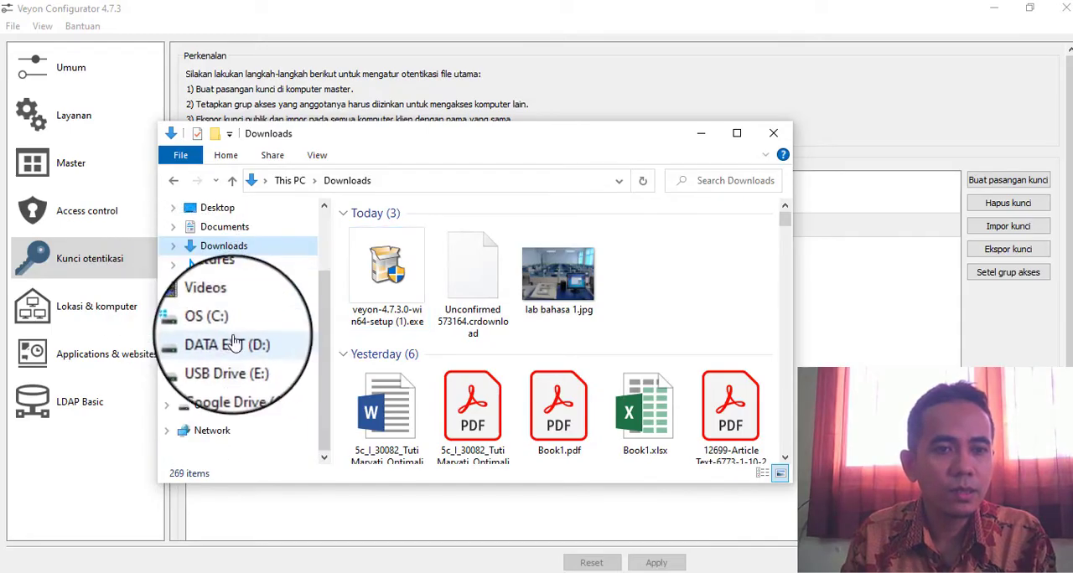
pyautogui.click(218, 360)
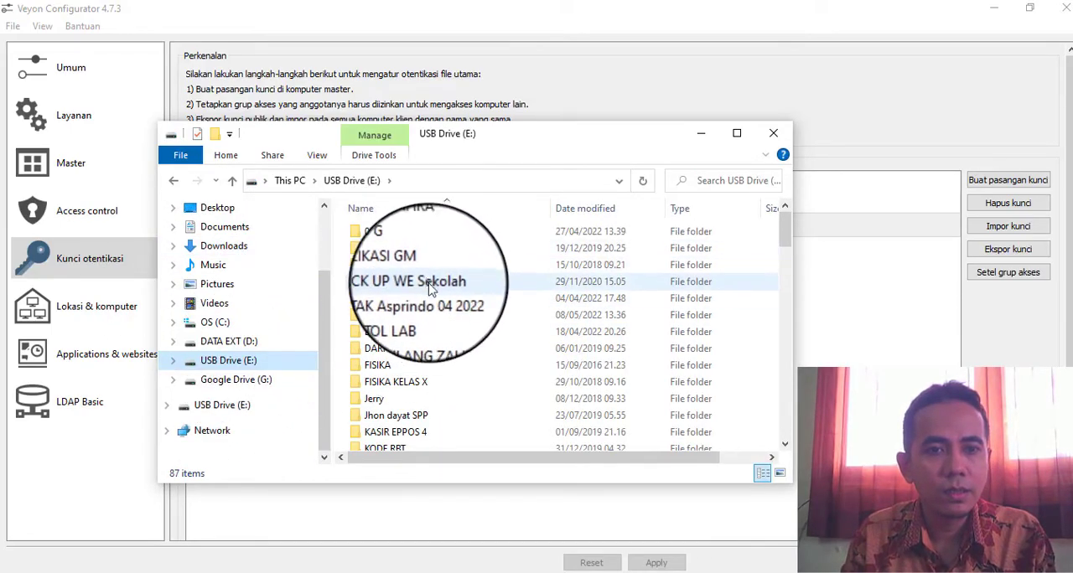
pyautogui.doubleClick(403, 315)
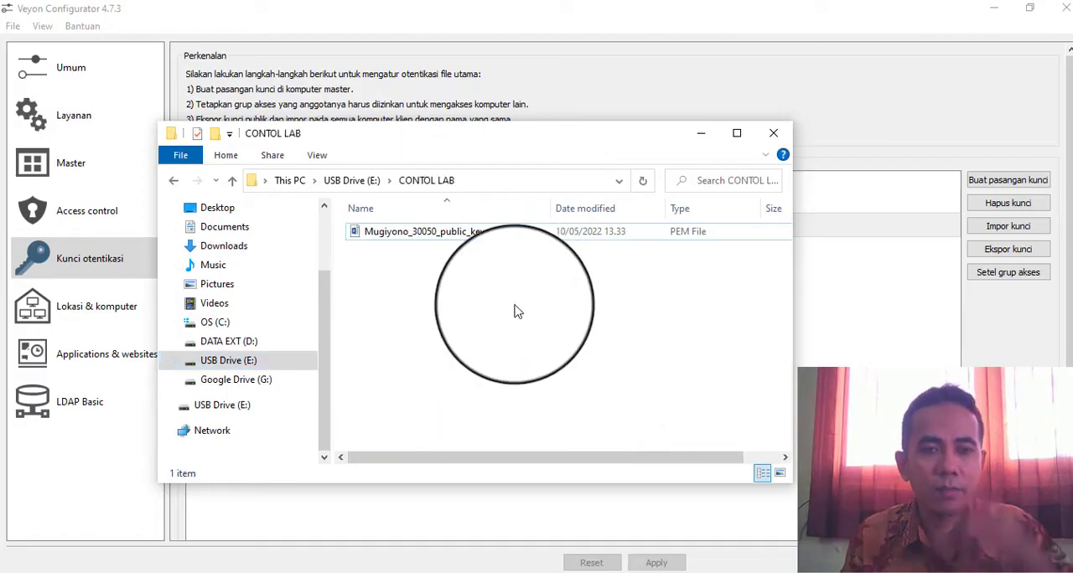
pyautogui.click(701, 134)
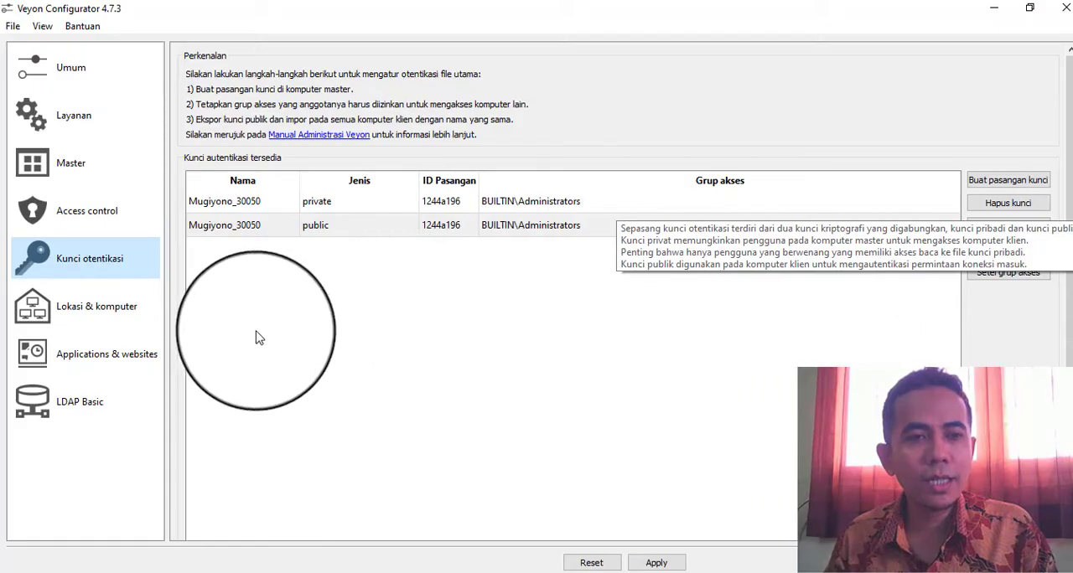
# Add a location to the built-in directory and rename it with the administrator's name in capitals and number, joined by an underscore
pyautogui.click(87, 310)
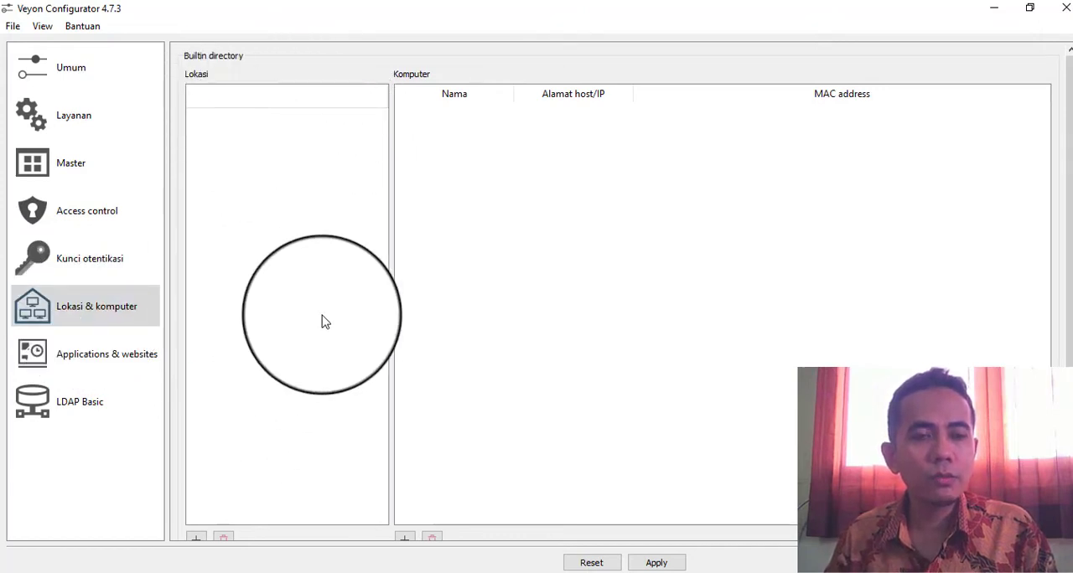
pyautogui.scroll(-1, 323, 320)
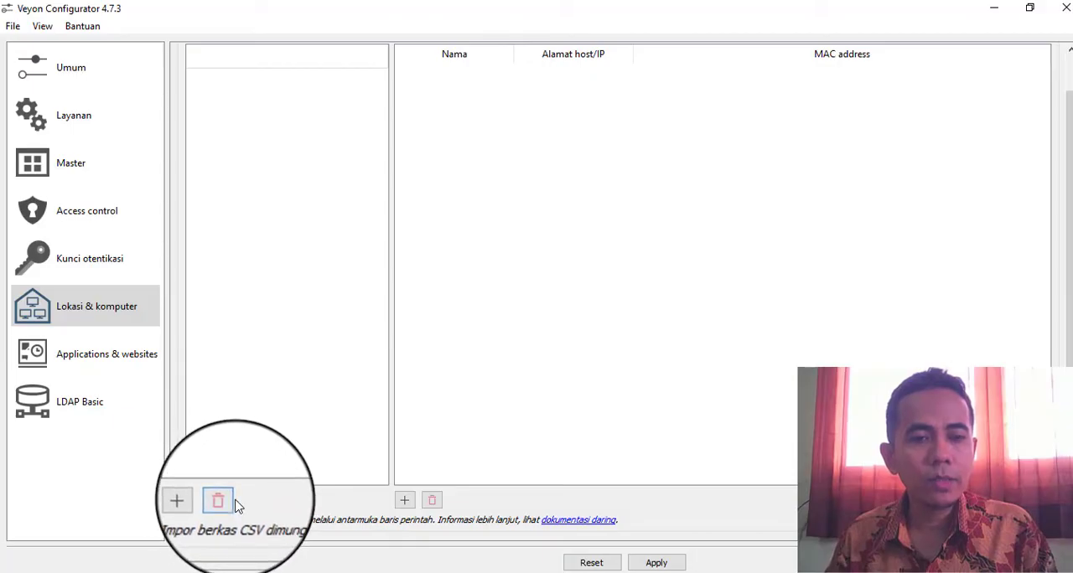
pyautogui.click(192, 499)
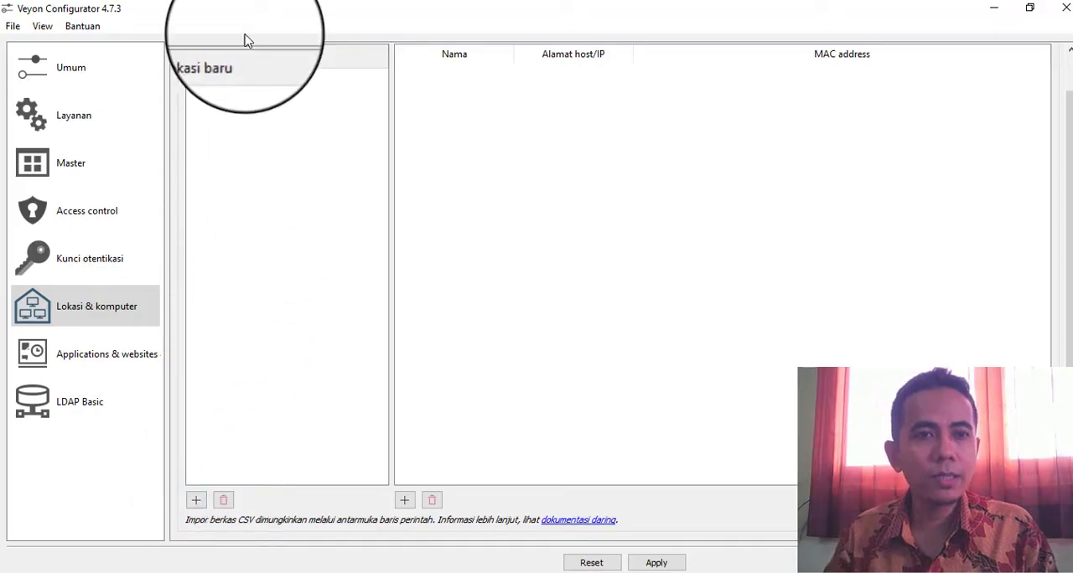
pyautogui.click(218, 101)
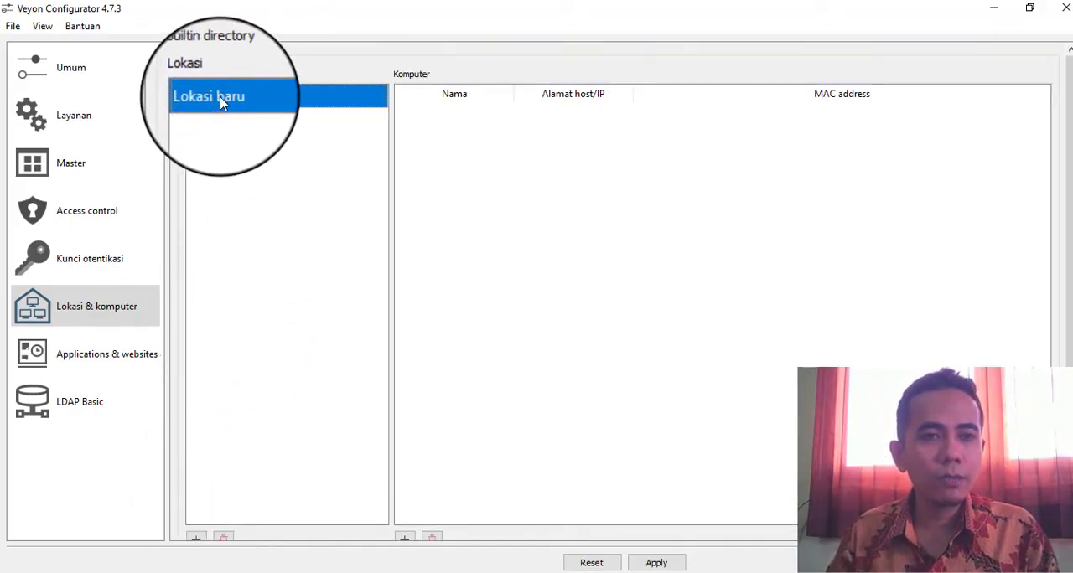
pyautogui.doubleClick(223, 99)
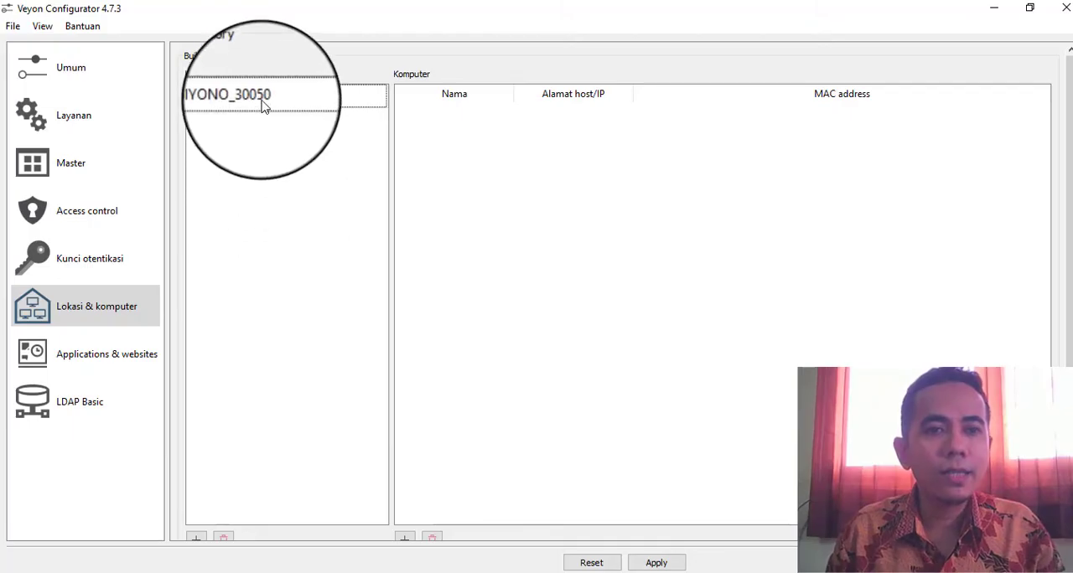
pyautogui.press('Return')
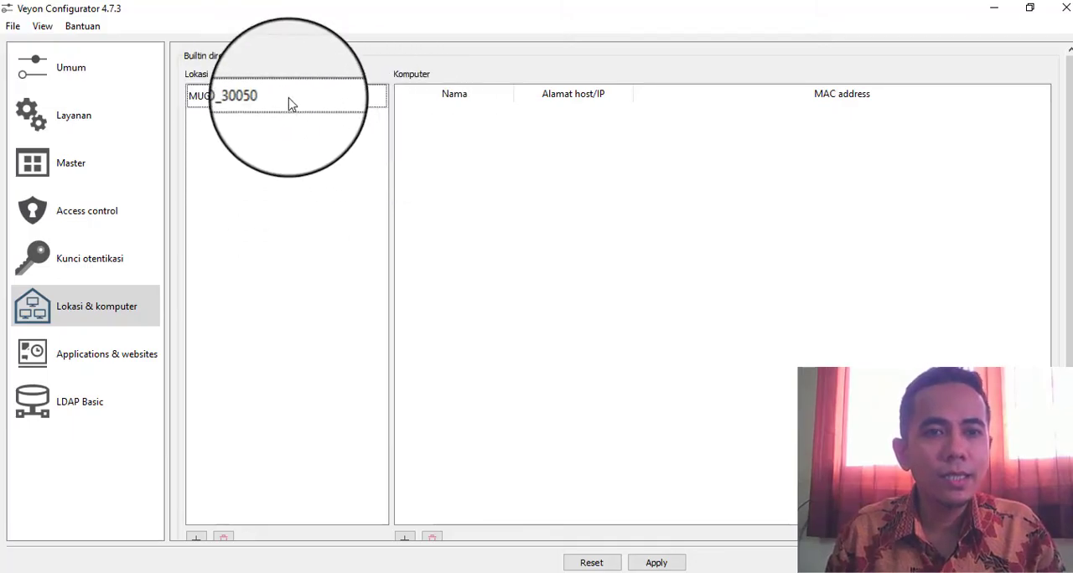
pyautogui.doubleClick(290, 102)
pyautogui.press('Return')
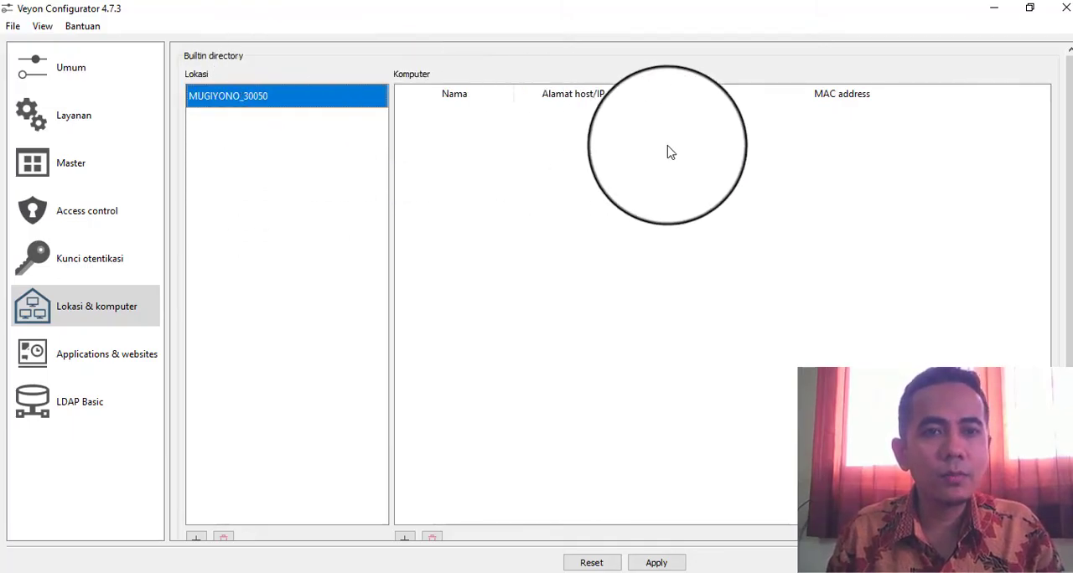
pyautogui.scroll(-1, 661, 171)
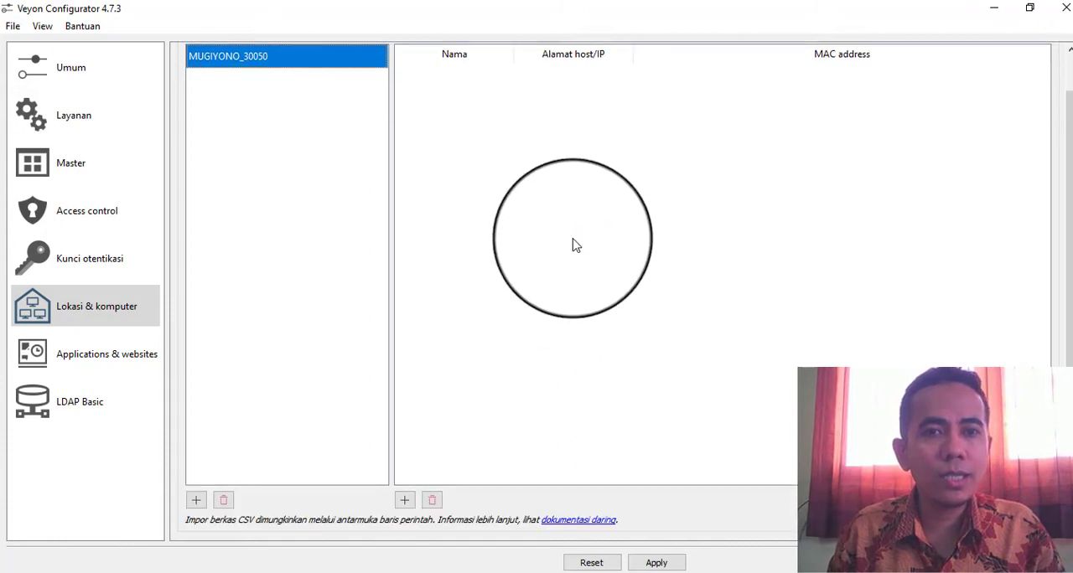
# Add a new computer entry to the location in the built-in directory and select it
pyautogui.scroll(1, 688, 194)
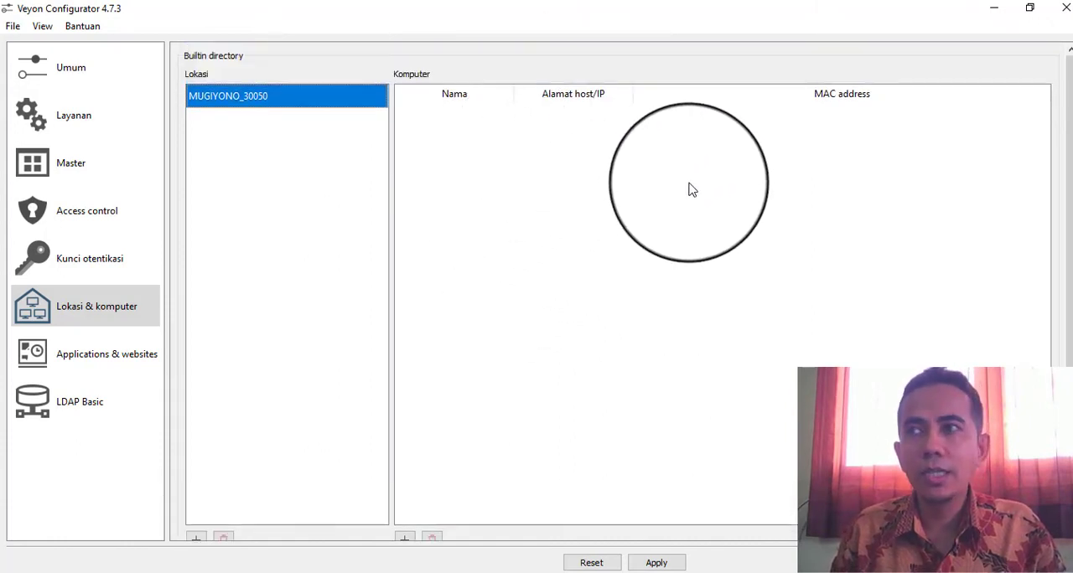
pyautogui.click(498, 267)
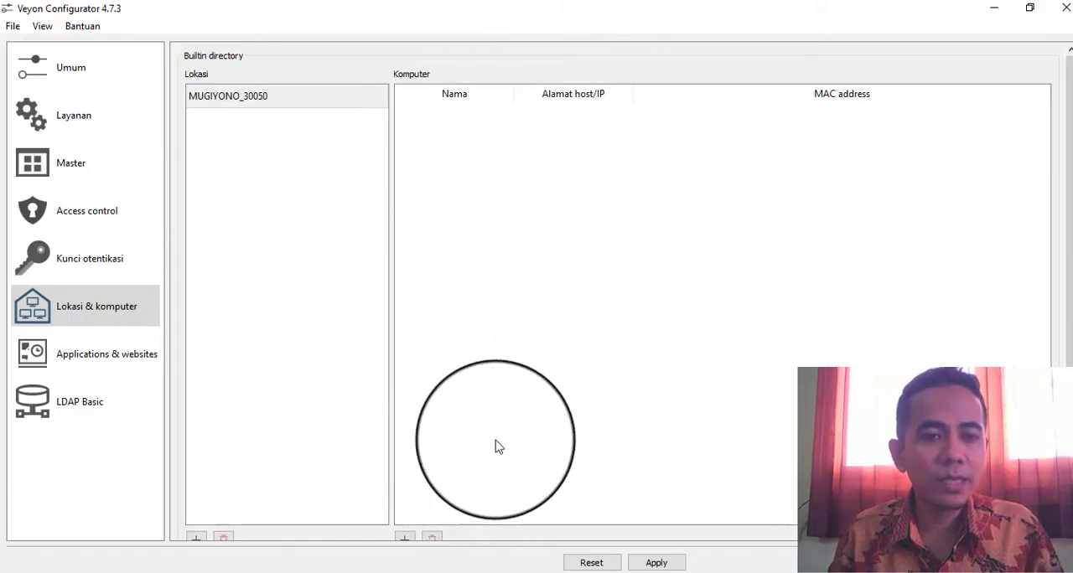
pyautogui.scroll(-1, 469, 446)
pyautogui.click(404, 500)
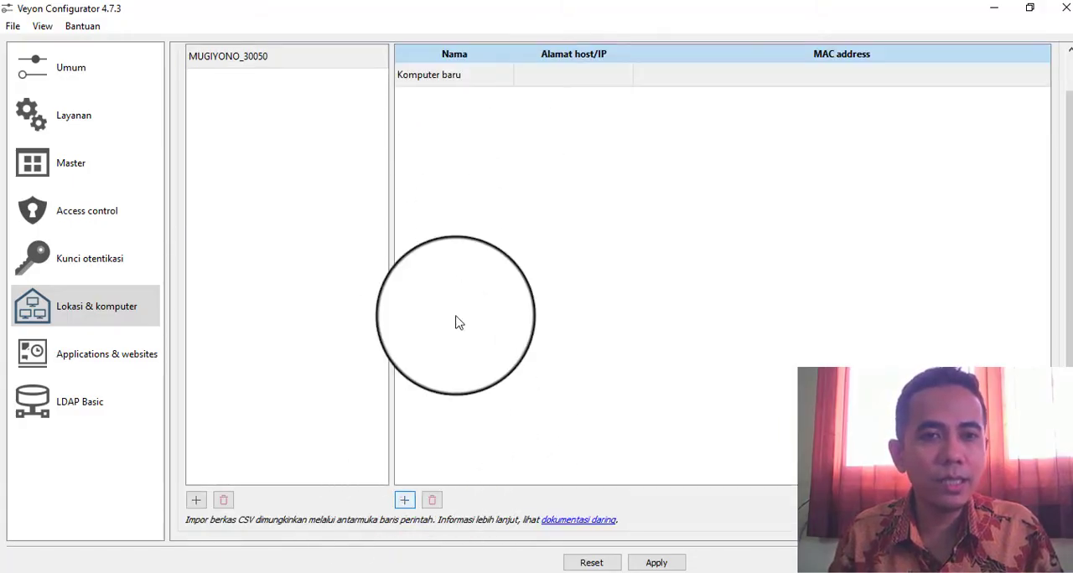
pyautogui.click(448, 78)
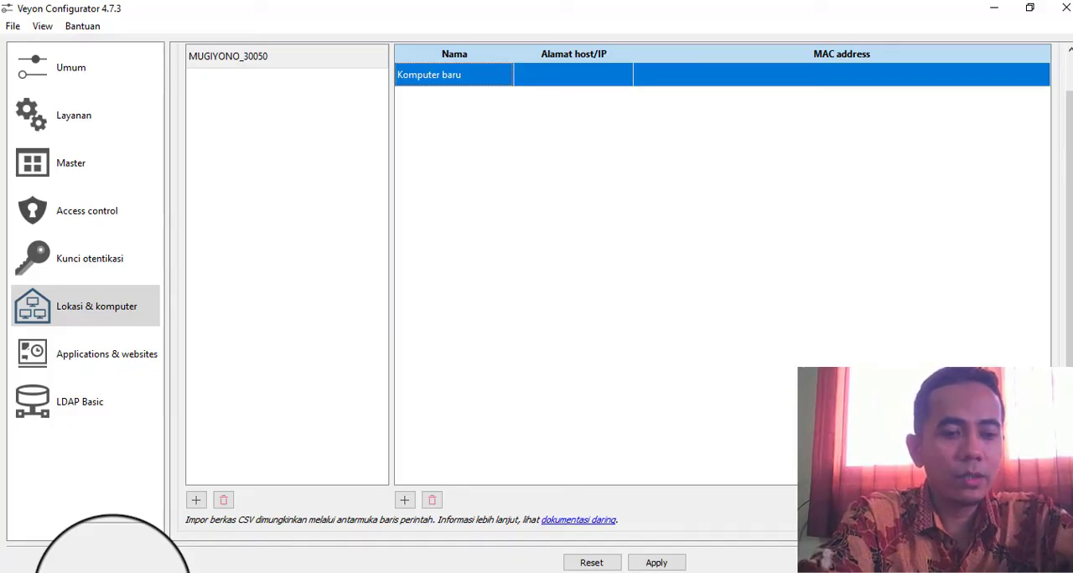
# Look up this computer's name with the hostname command in Command Prompt, and dismiss the window
pyautogui.press('super+r')
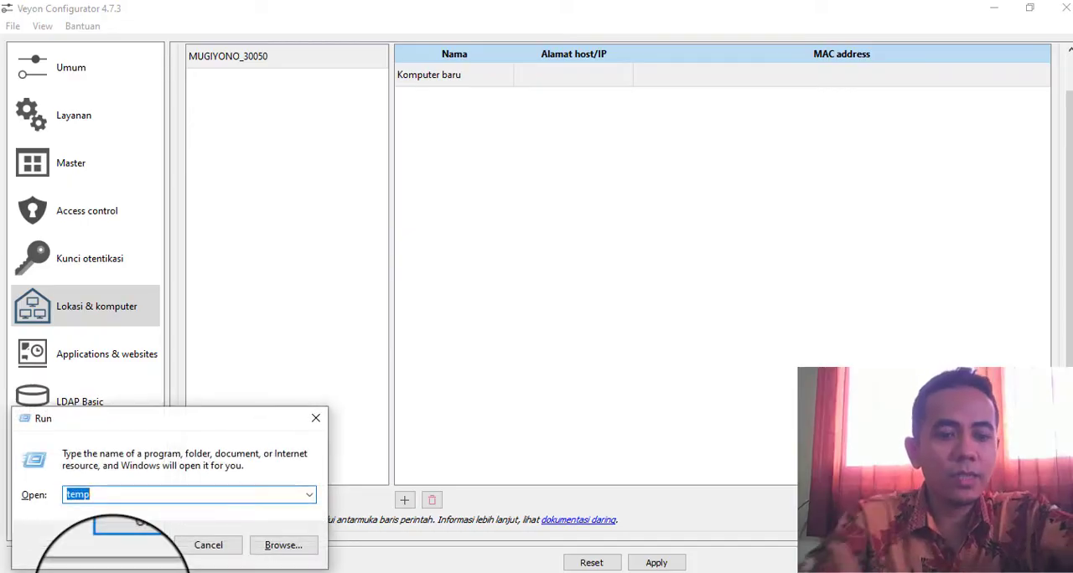
pyautogui.write('cmd')
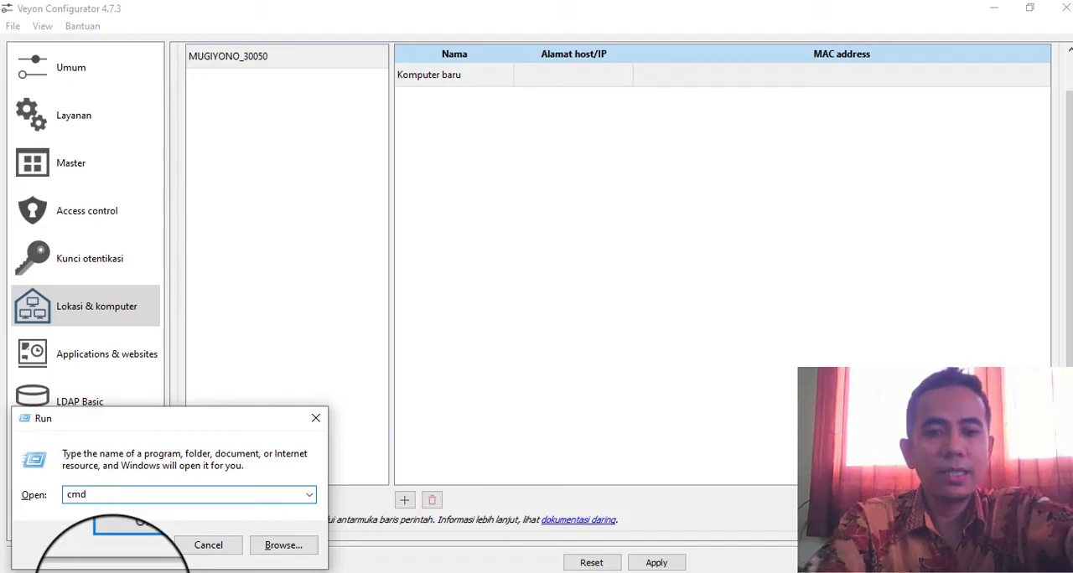
pyautogui.click(132, 544)
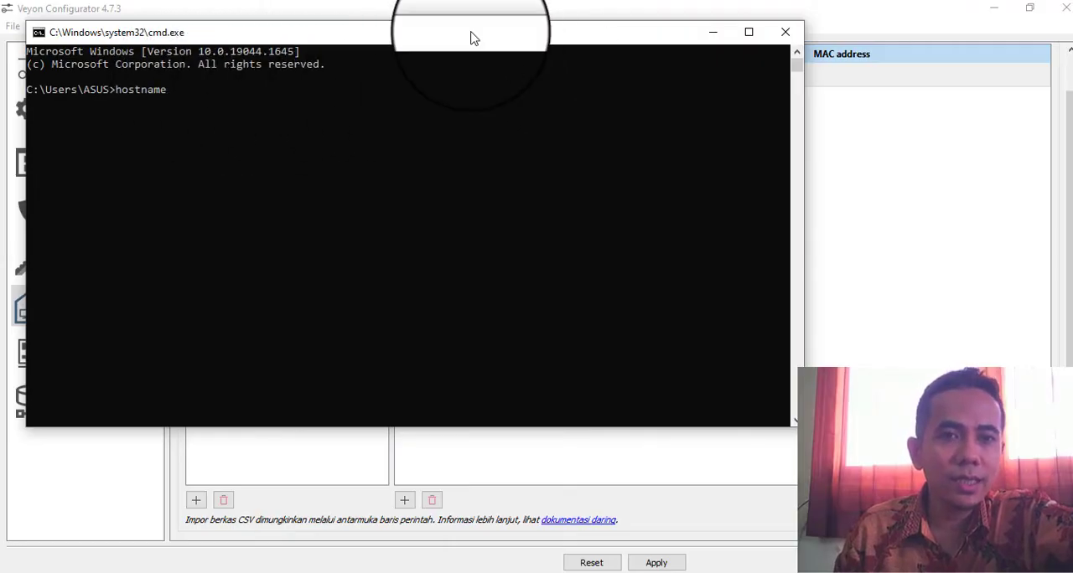
pyautogui.moveTo(472, 36); pyautogui.dragTo(400, 105)
pyautogui.click(683, 97)
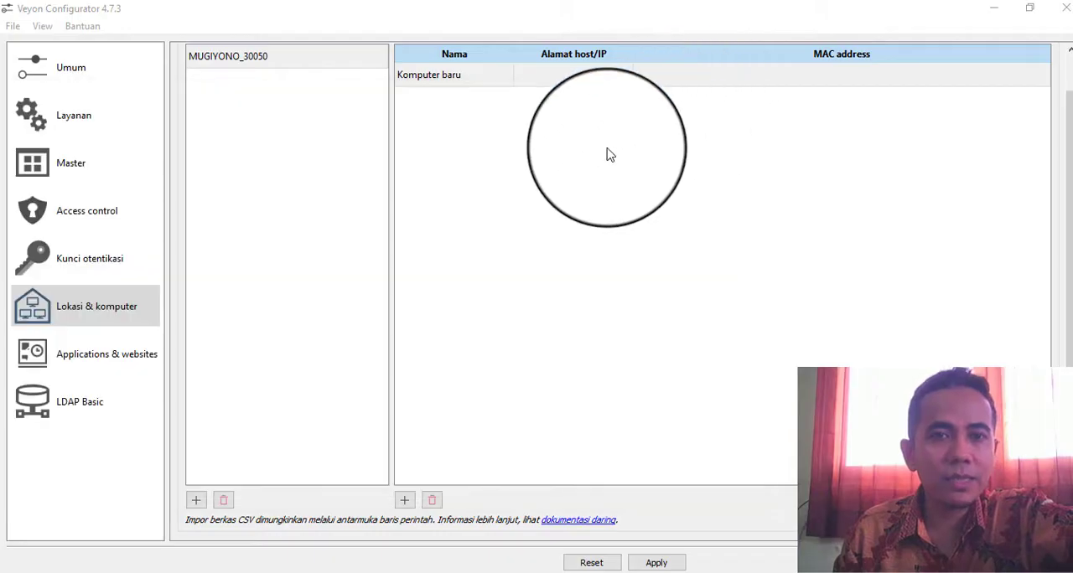
# Rename the new computer entry as pgriServer
pyautogui.doubleClick(490, 72)
pyautogui.write('pg')
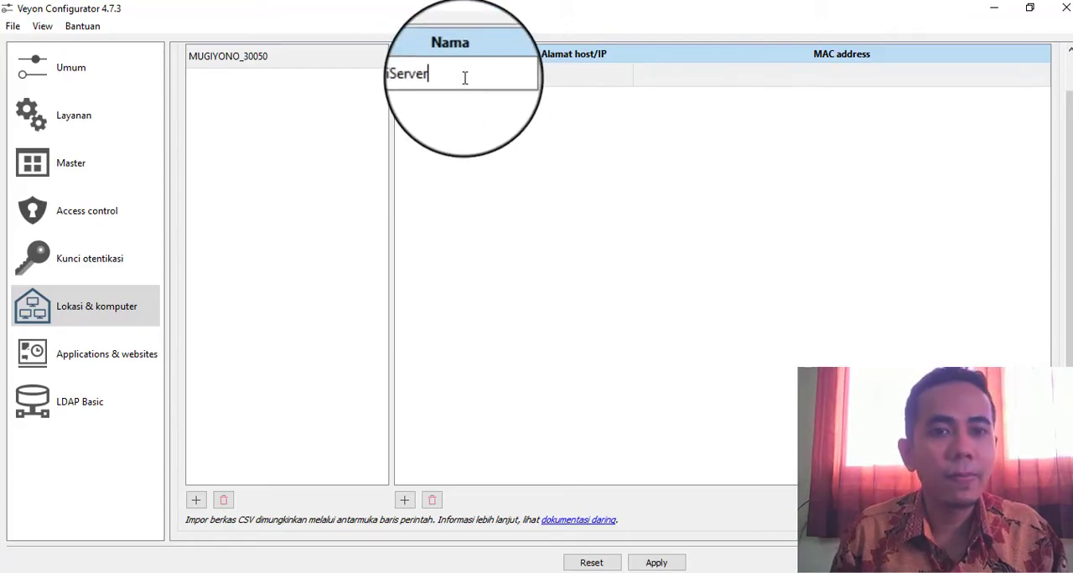
pyautogui.click(497, 119)
# Copy the computer's name pgriServer into its host address/IP field
pyautogui.click(536, 73)
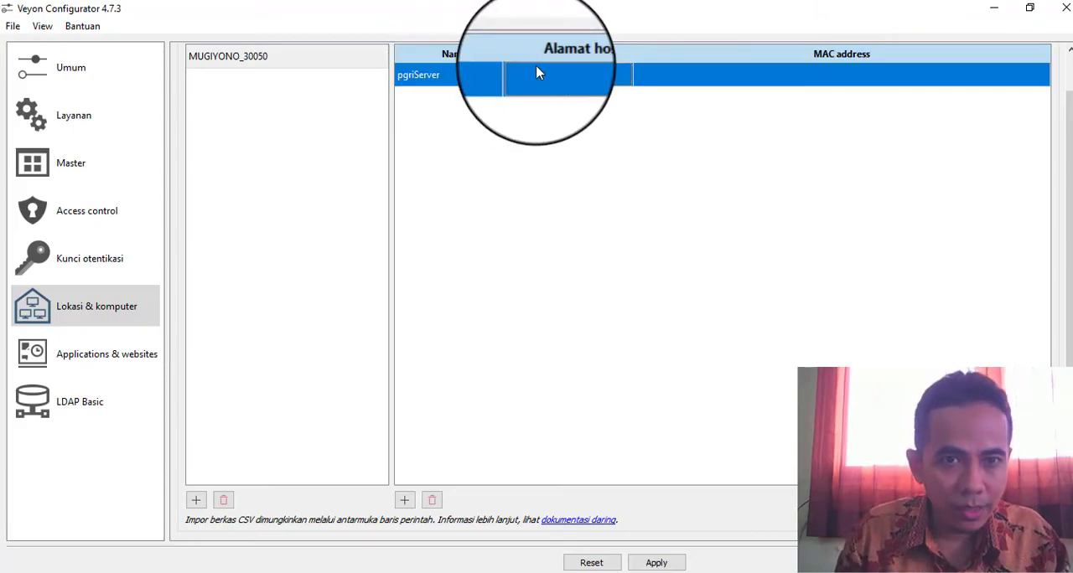
pyautogui.doubleClick(537, 75)
pyautogui.doubleClick(443, 76)
pyautogui.hotkey('ctrl', 'c')
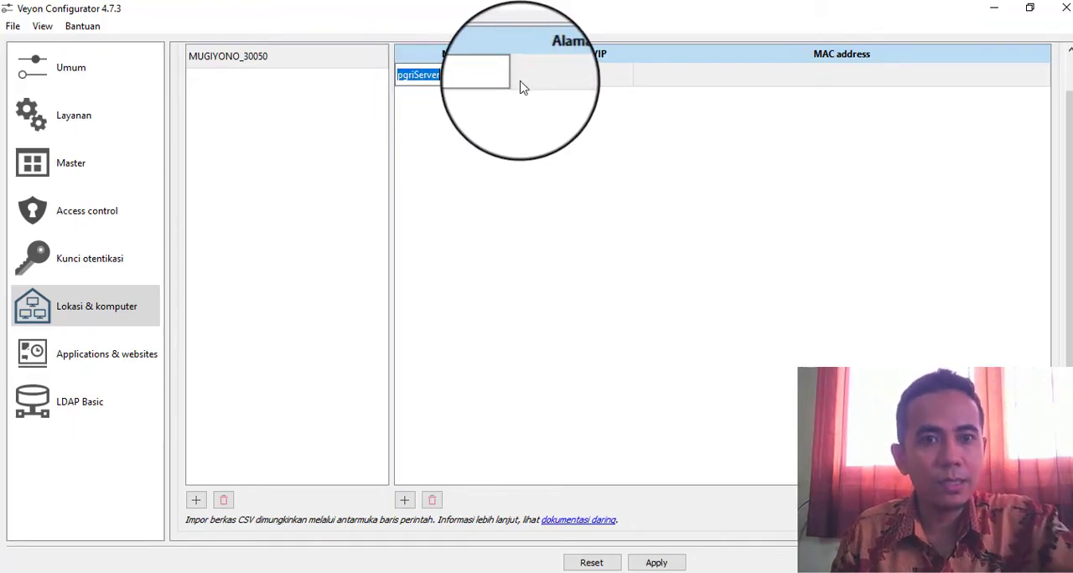
pyautogui.click(563, 81)
pyautogui.doubleClick(563, 83)
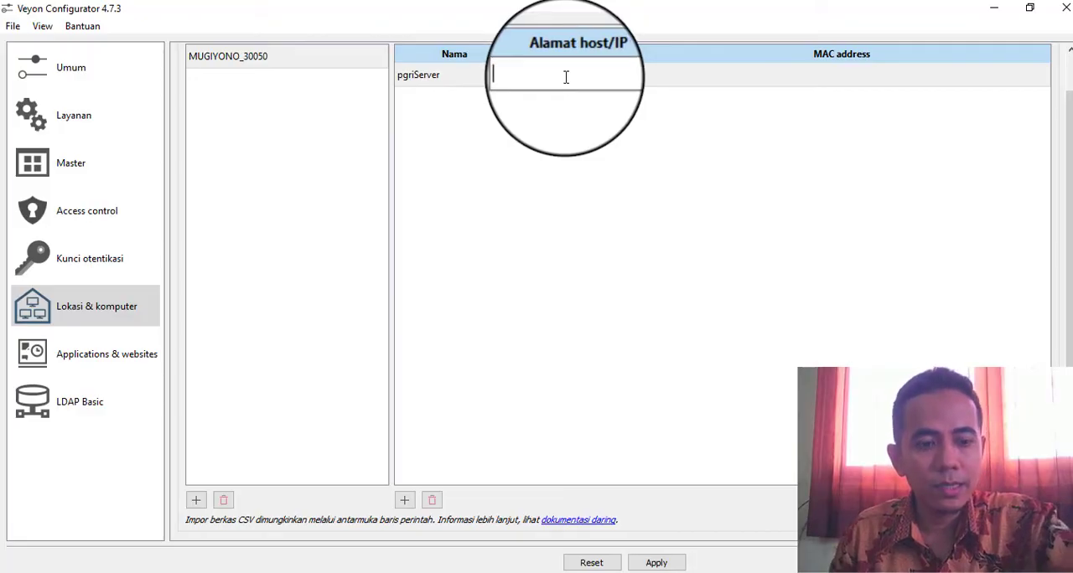
pyautogui.hotkey('ctrl', 'v')
pyautogui.click(580, 135)
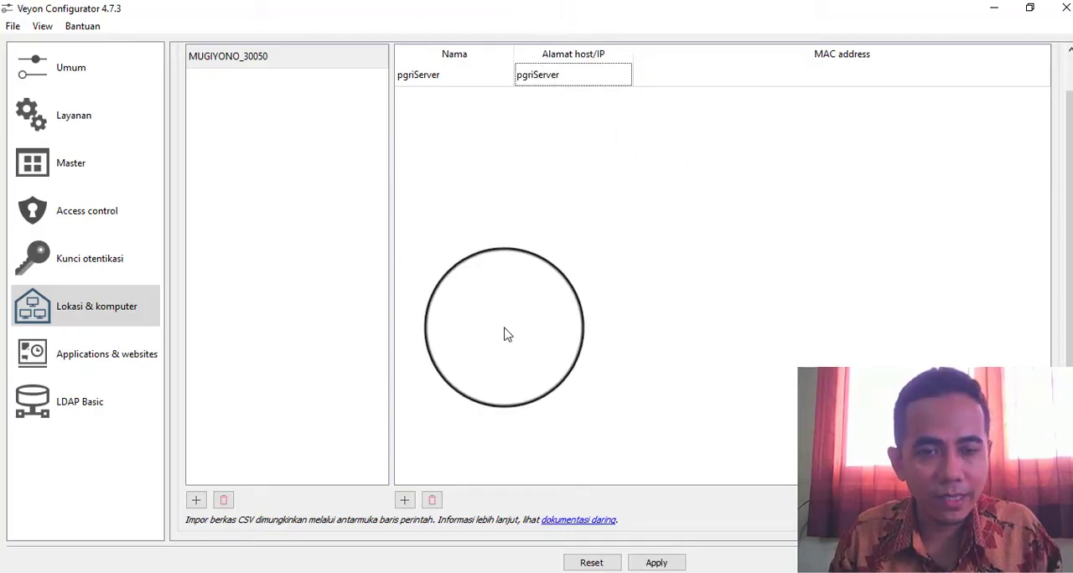
# Apply the location and computer settings and restart the Veyon service
pyautogui.scroll(1, 671, 344)
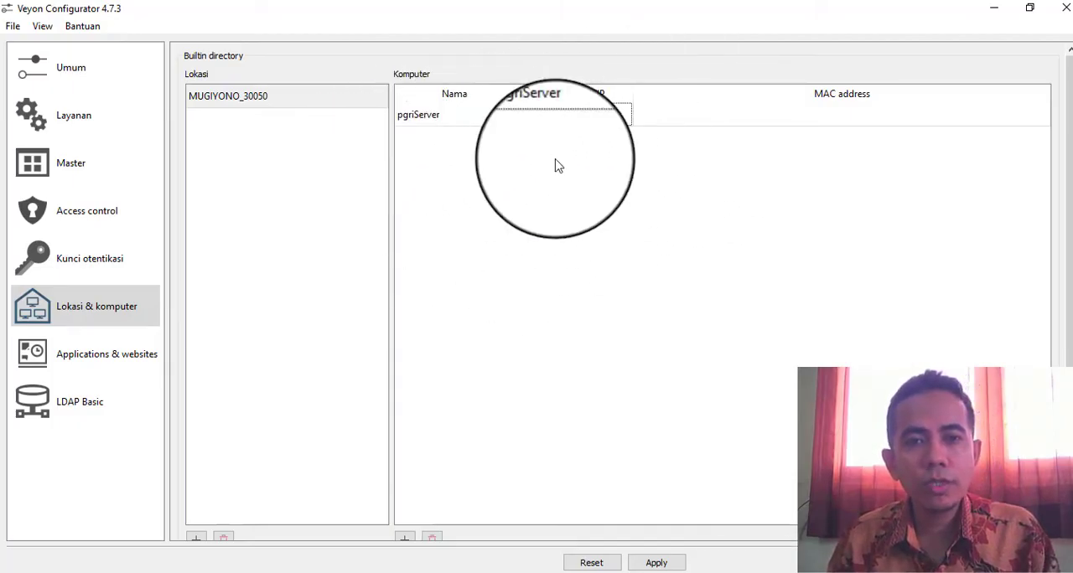
pyautogui.scroll(-1, 775, 407)
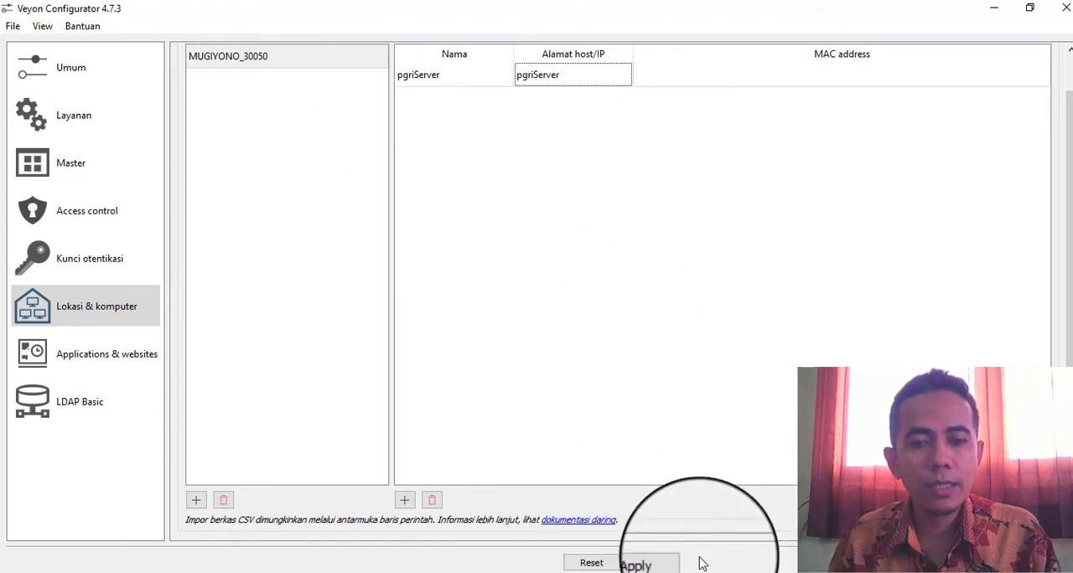
pyautogui.click(662, 564)
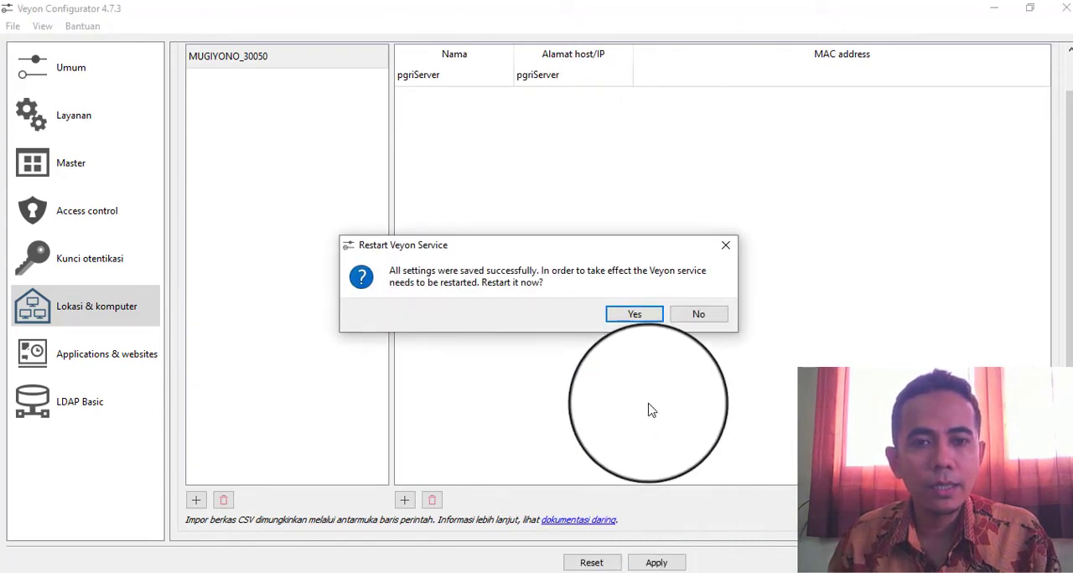
pyautogui.click(644, 320)
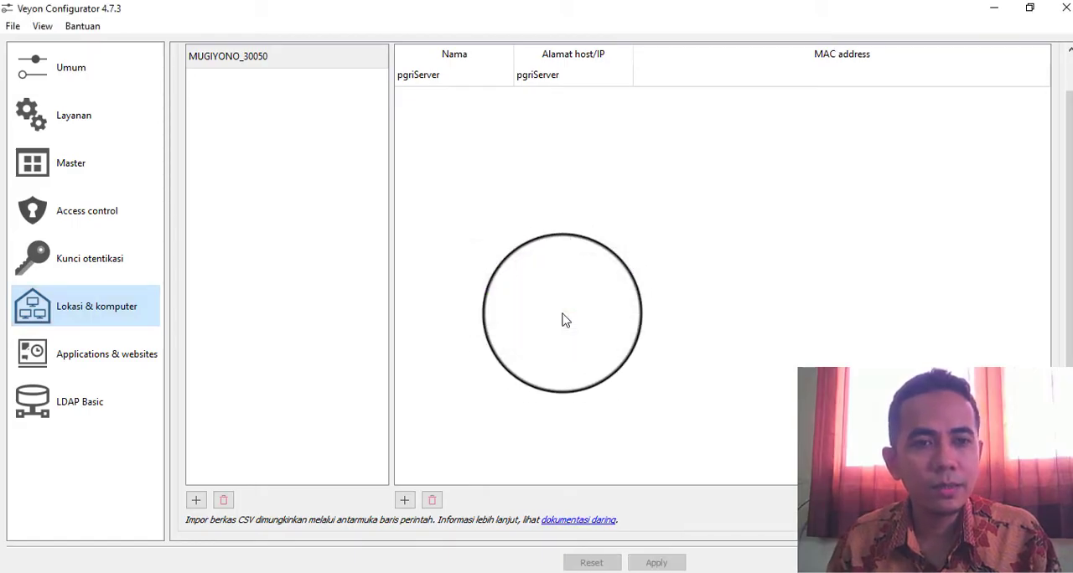
# Review the saved pgriServer computer entry, and examine the private and public keys in the authentication keys list
pyautogui.scroll(1, 562, 313)
pyautogui.click(453, 109)
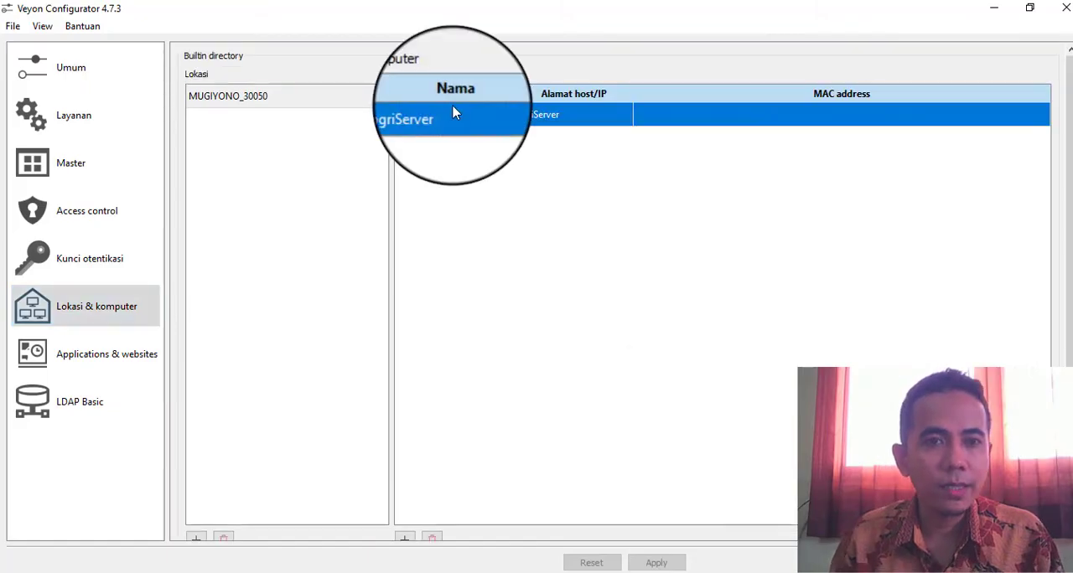
pyautogui.scroll(-1, 591, 334)
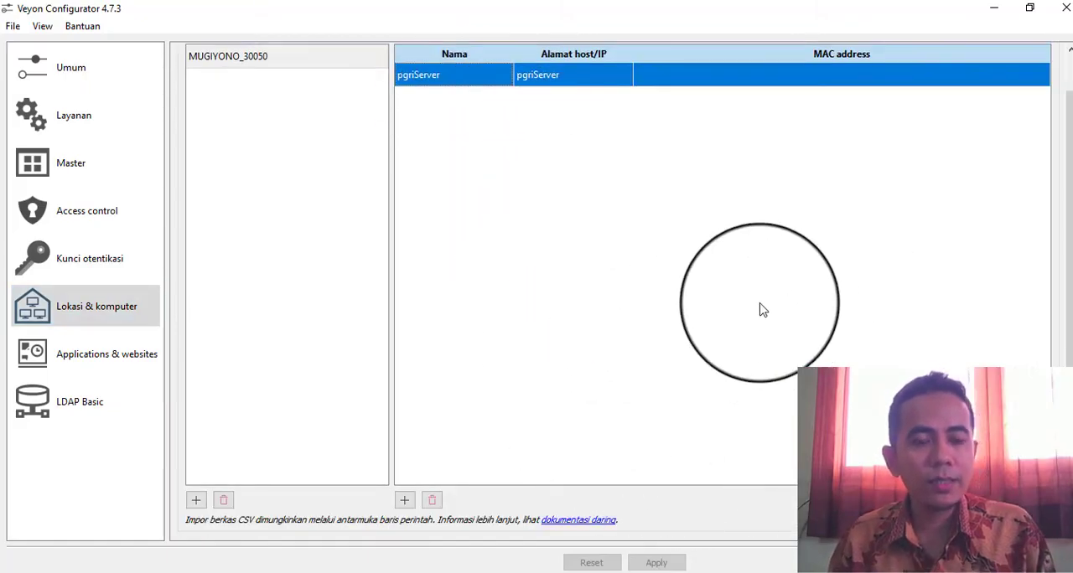
pyautogui.scroll(1, 639, 237)
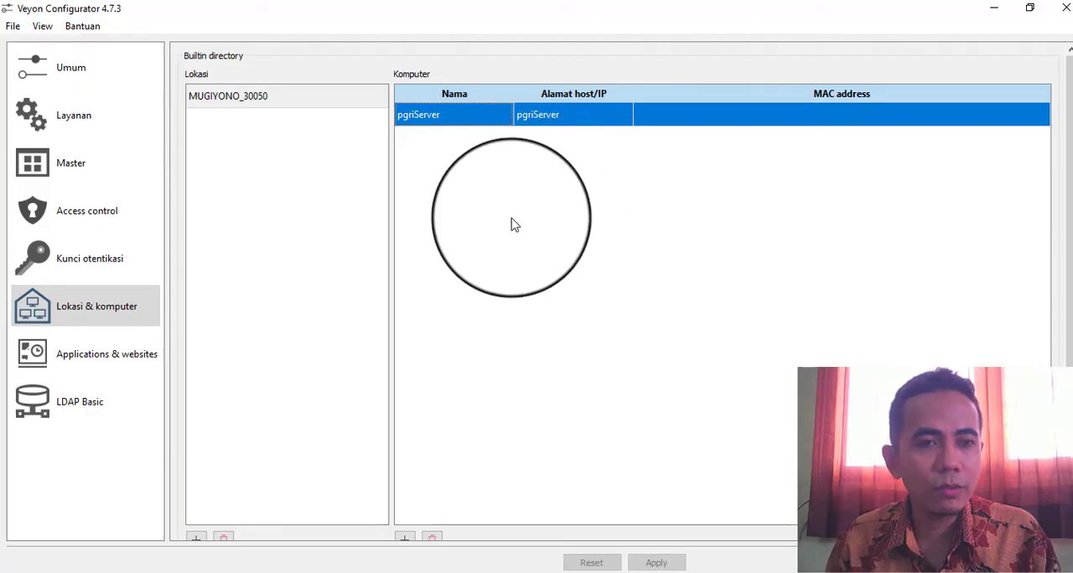
pyautogui.click(71, 253)
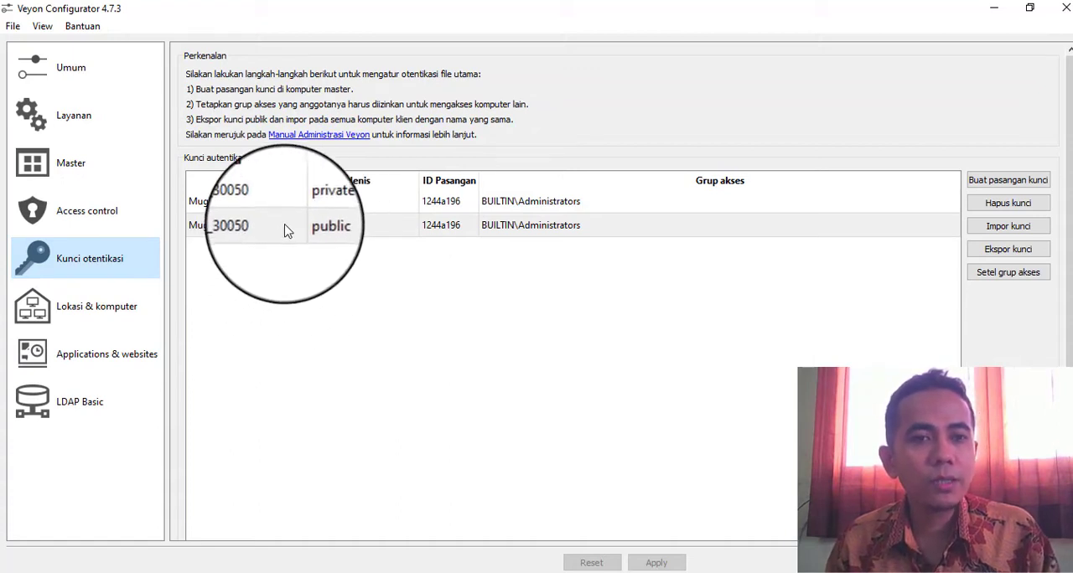
pyautogui.moveTo(287, 222)
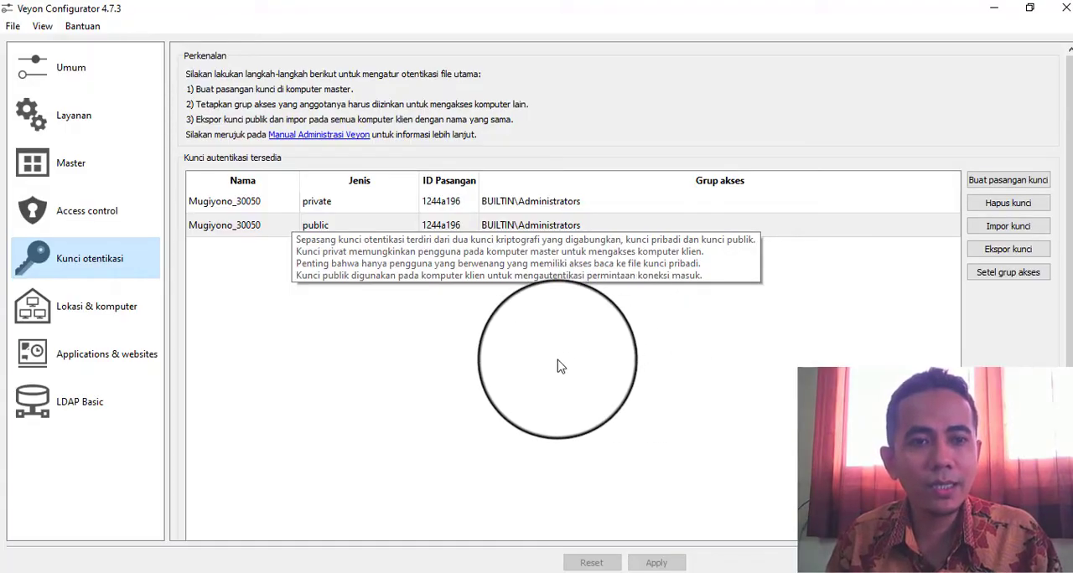
pyautogui.click(641, 319)
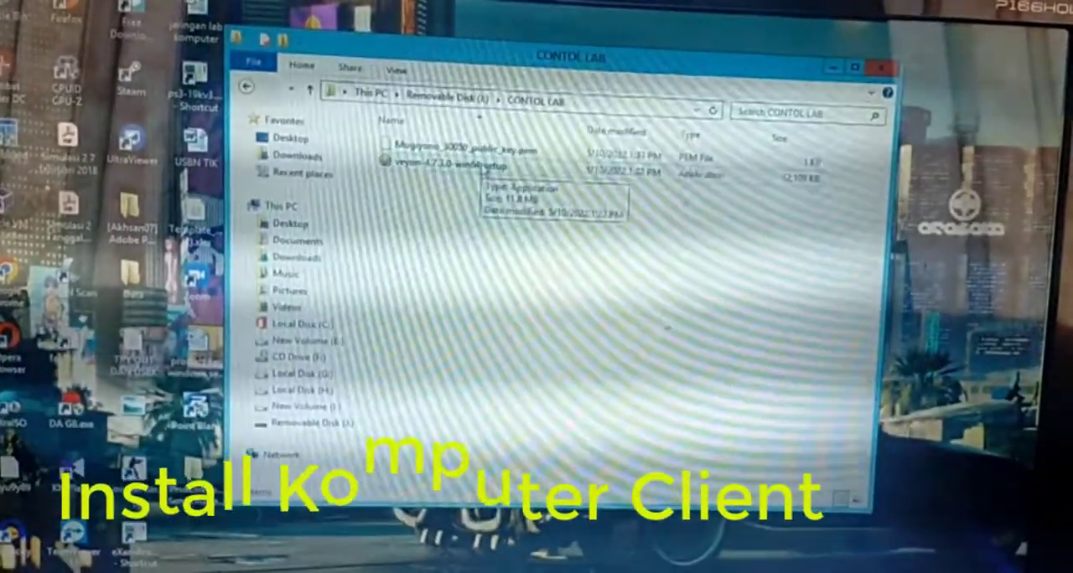
# Start the Veyon 4.7.3.0 setup from the CONTOL LAB folder on the client's removable disk, keeping the default installation folder
pyautogui.click(469, 166)
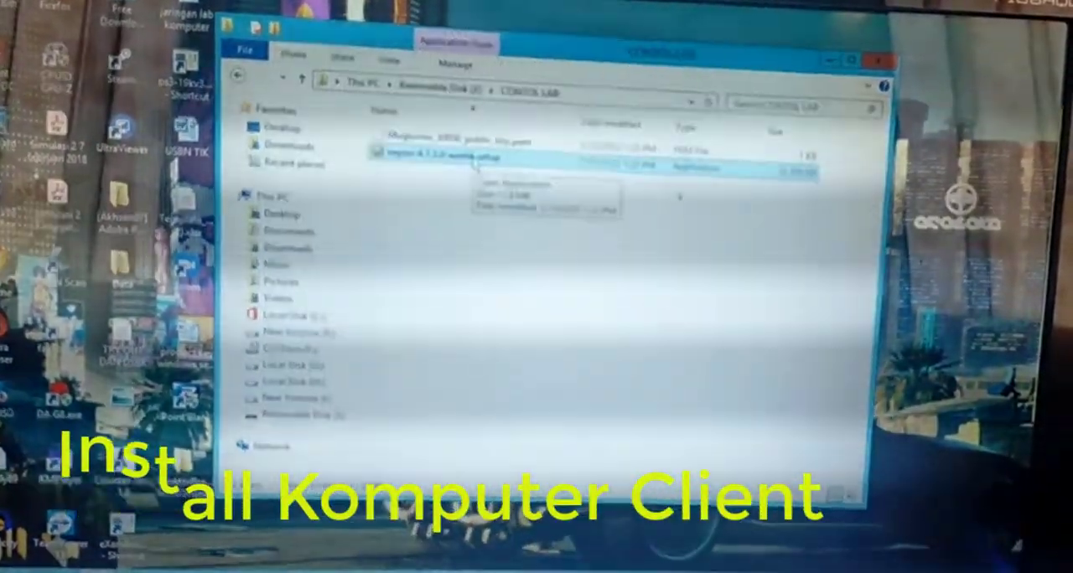
pyautogui.doubleClick(475, 166)
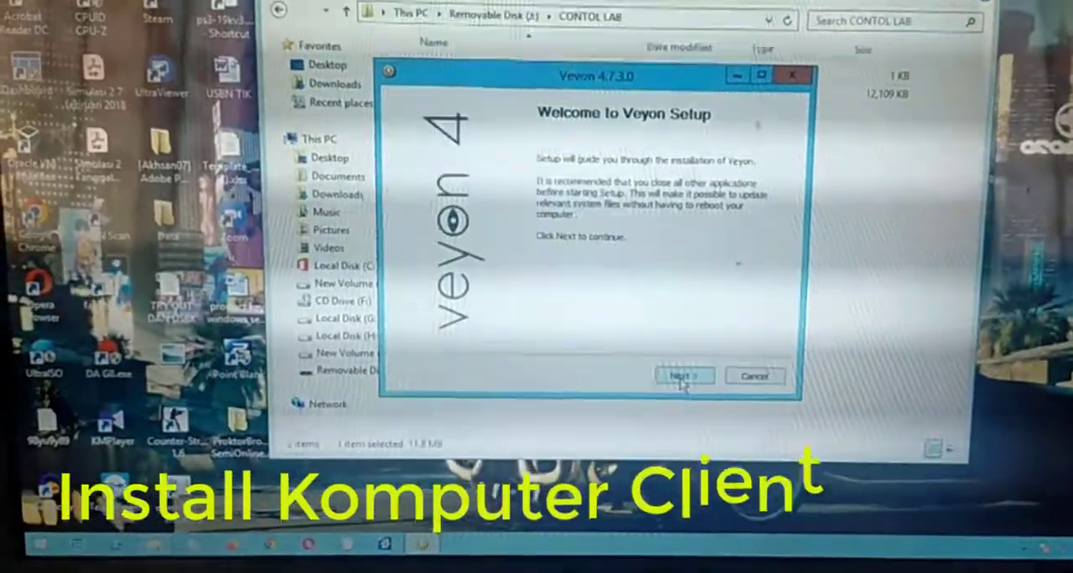
pyautogui.click(677, 400)
pyautogui.click(688, 375)
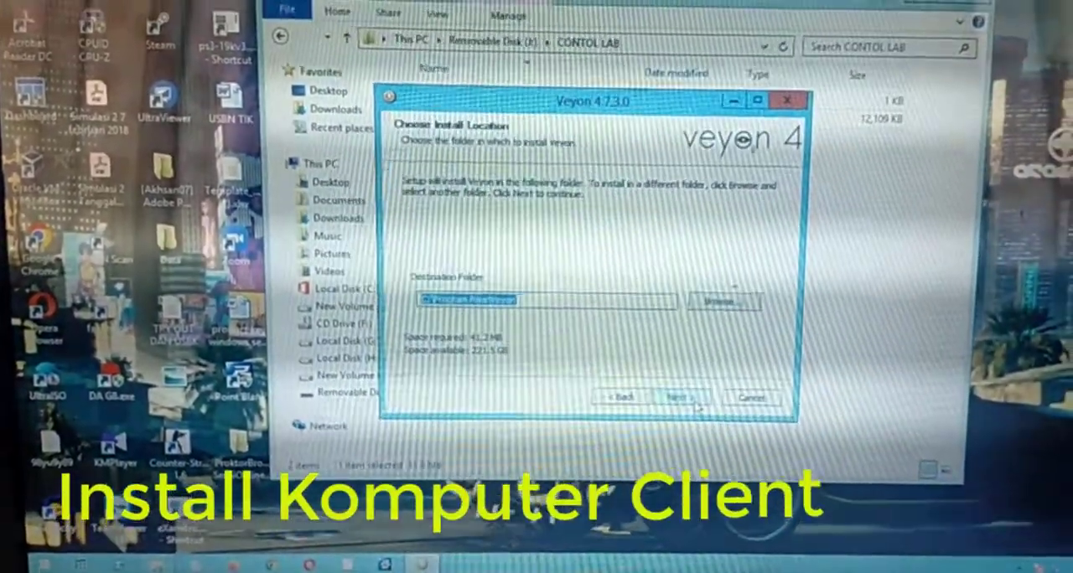
pyautogui.click(692, 402)
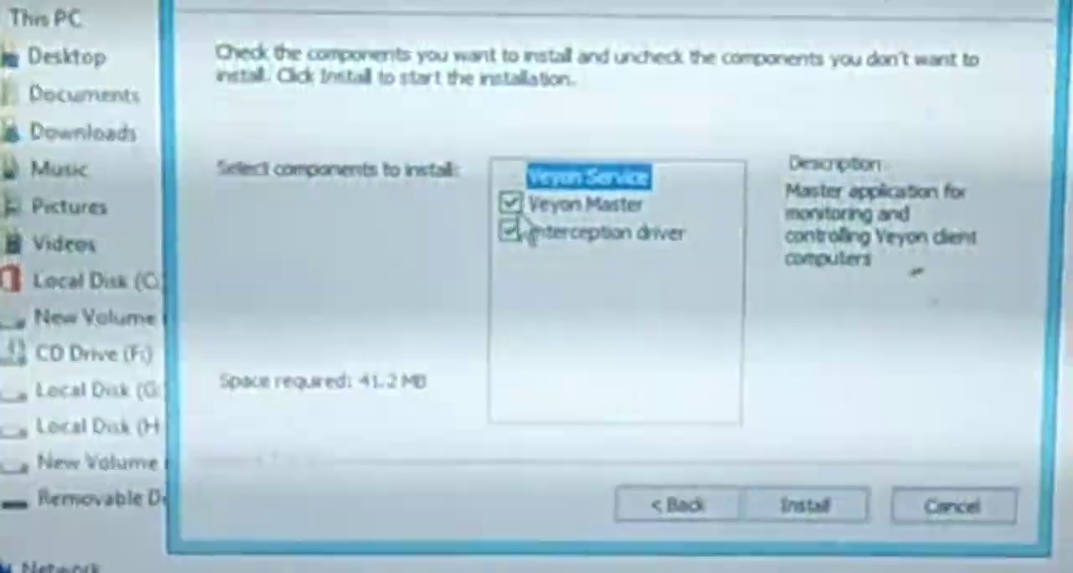
# Exclude Veyon Master from the components, install Veyon on the client, and finish the setup by opening Veyon Configurator
pyautogui.click(548, 275)
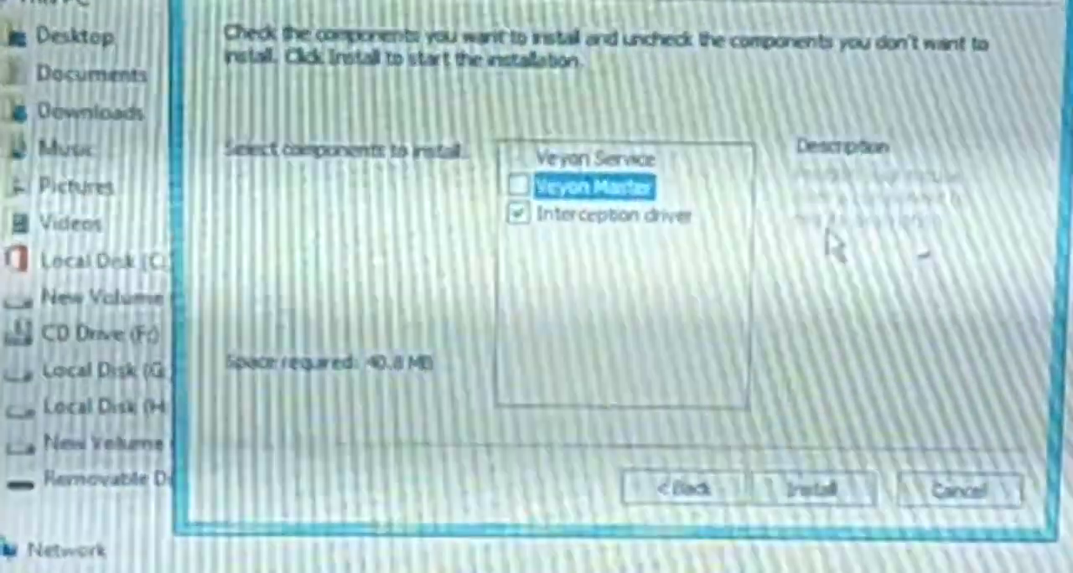
pyautogui.moveTo(608, 239)
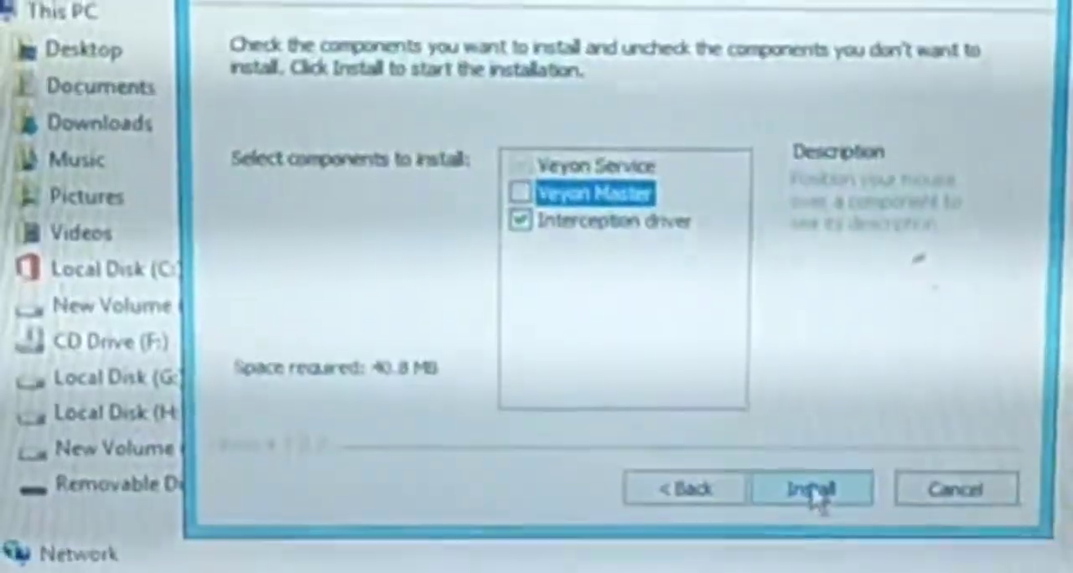
pyautogui.click(810, 506)
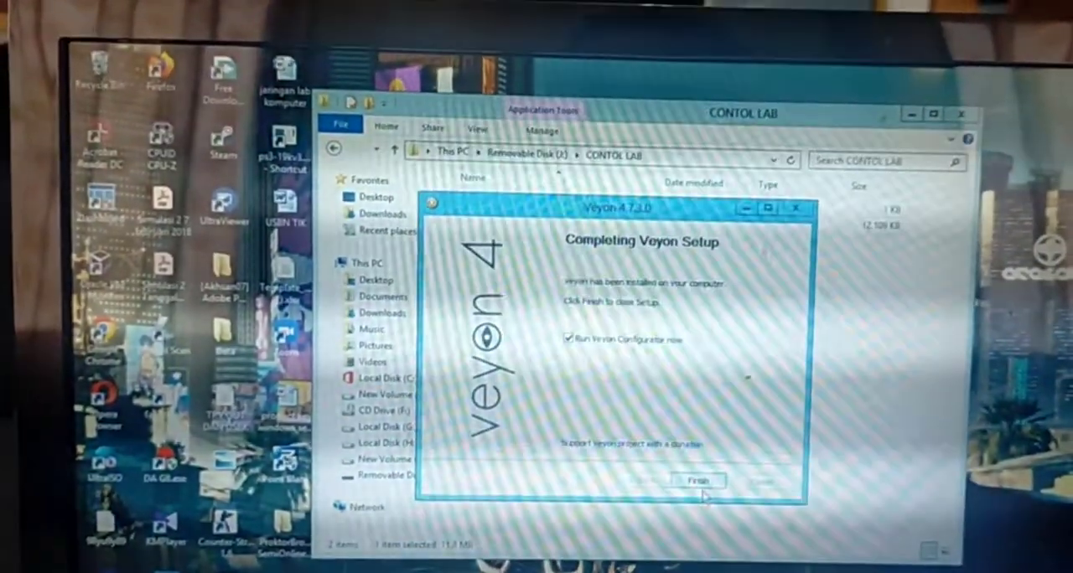
pyautogui.click(701, 478)
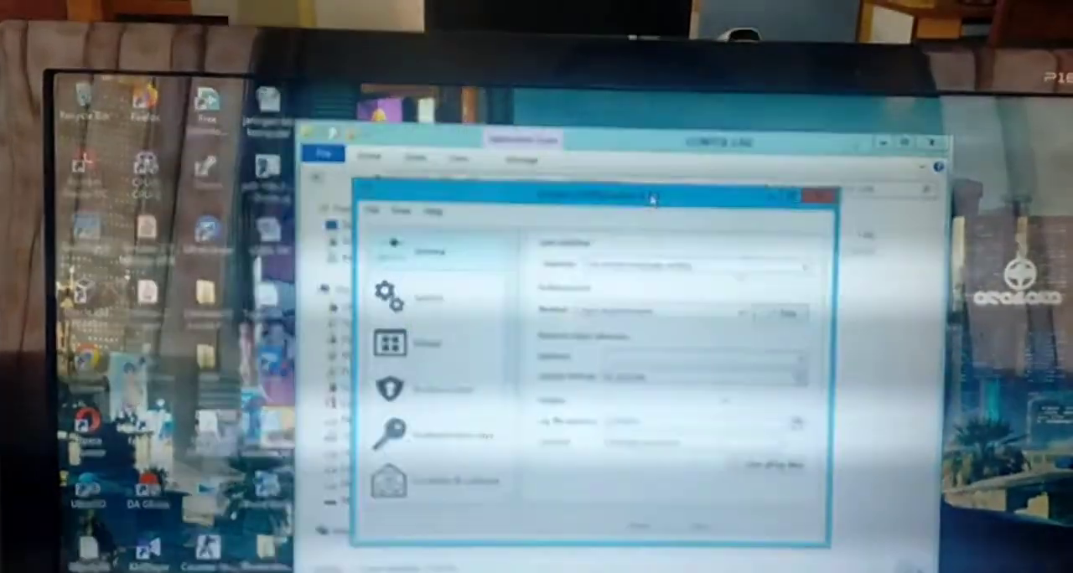
# Set the authentication method in the client's general settings to key file authentication
pyautogui.moveTo(656, 196); pyautogui.dragTo(626, 197)
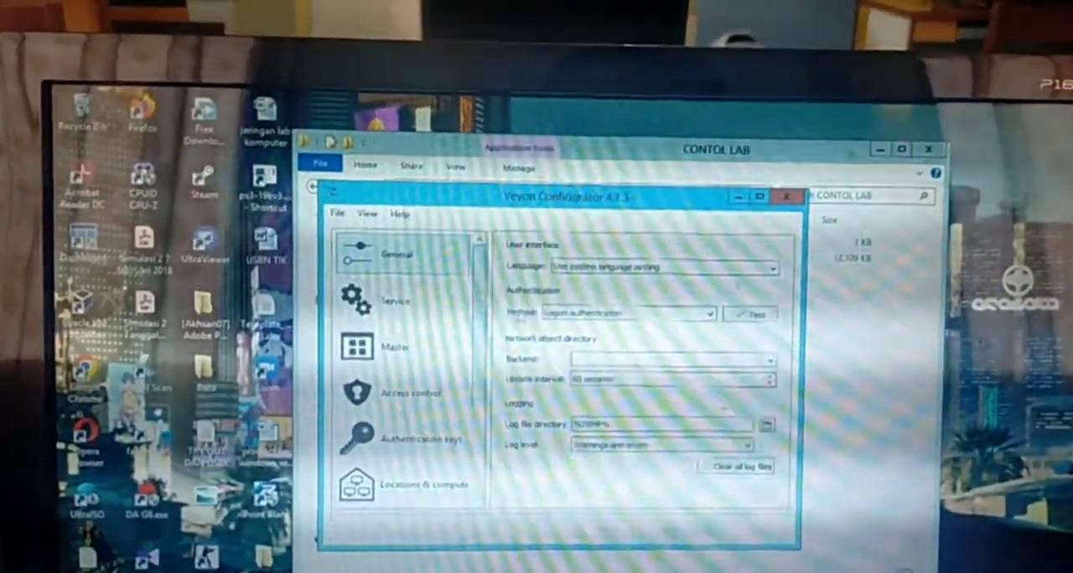
pyautogui.click(578, 310)
pyautogui.click(586, 328)
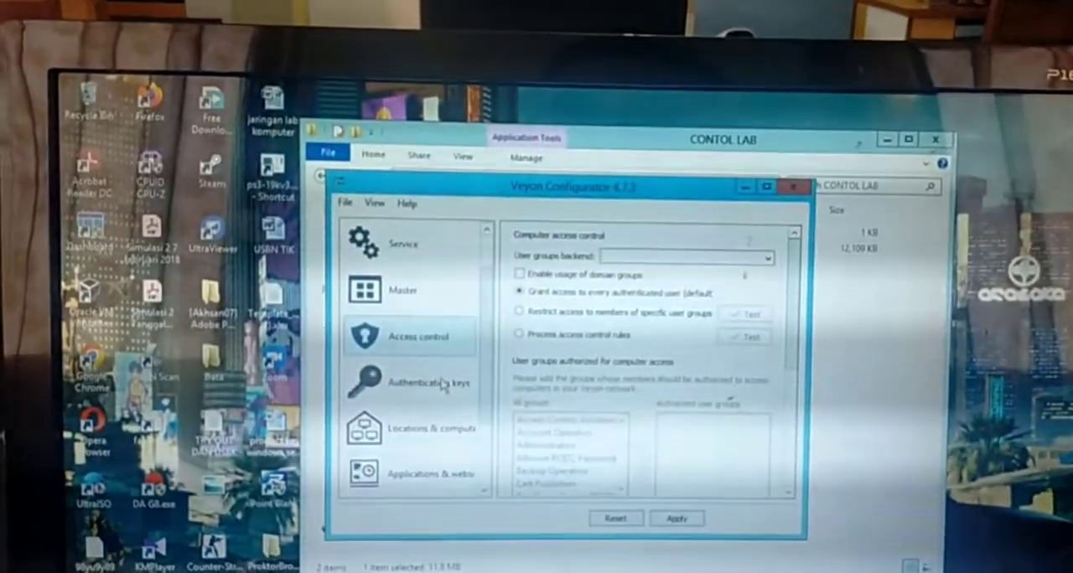
# Import the public key .pem file from the CONTOL LAB folder on the removable disk into the client's authentication keys
pyautogui.click(443, 383)
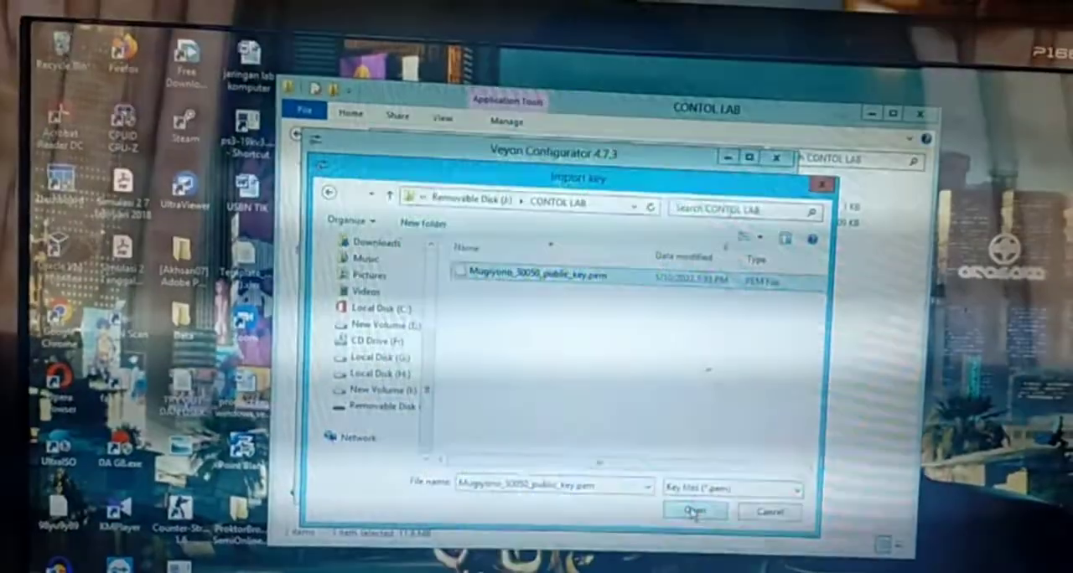
pyautogui.click(700, 508)
pyautogui.click(621, 357)
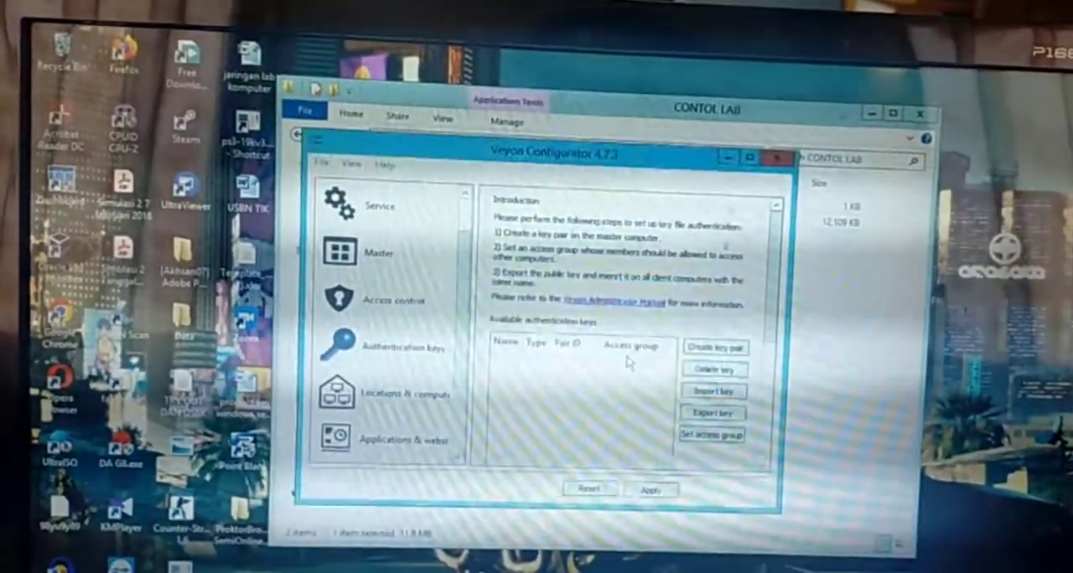
pyautogui.click(683, 360)
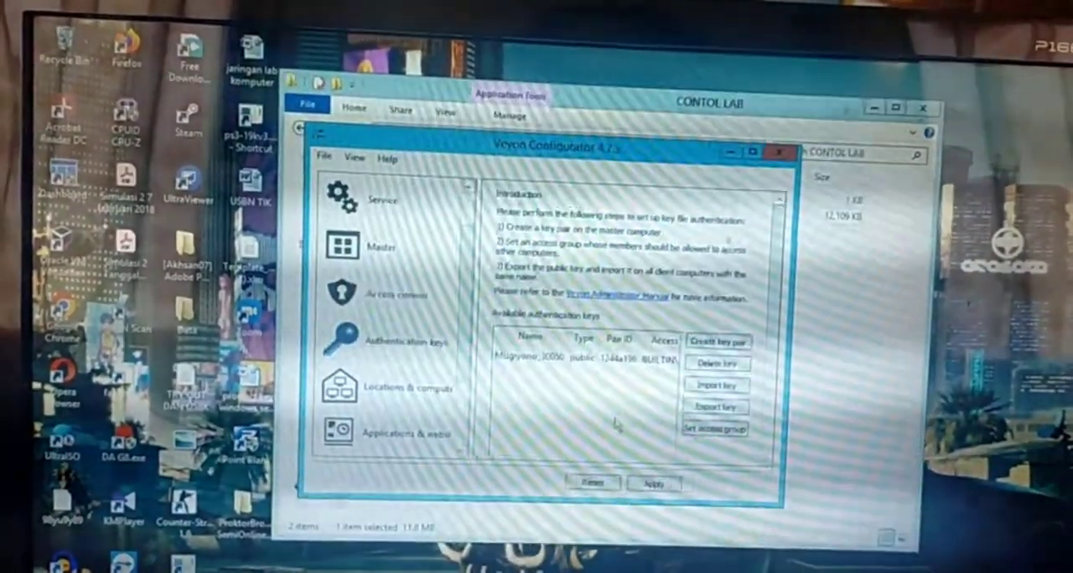
# Maximize the client's configurator window and add a new location to the built-in directory
pyautogui.click(764, 139)
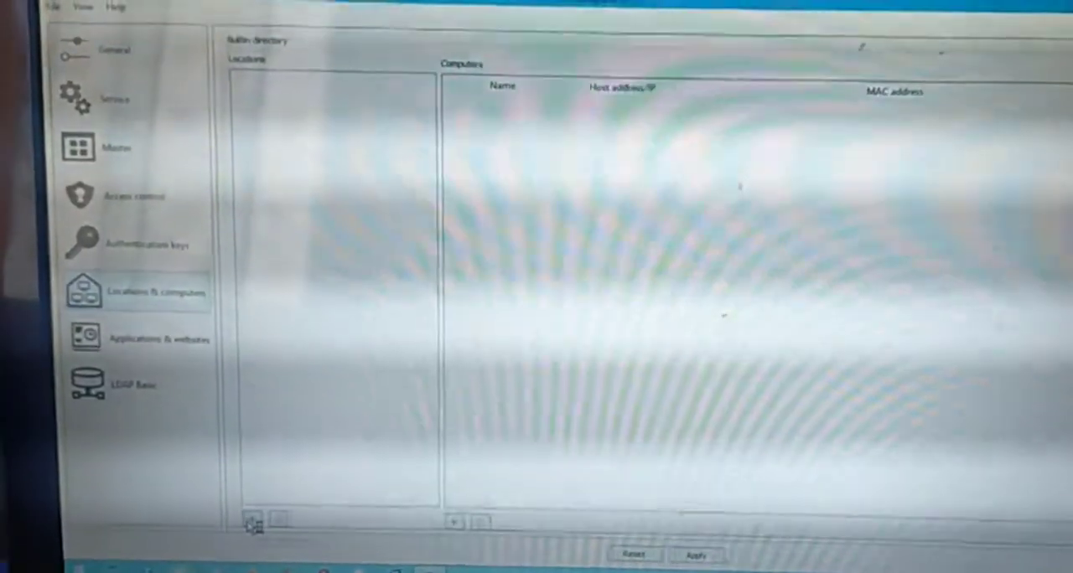
pyautogui.click(254, 515)
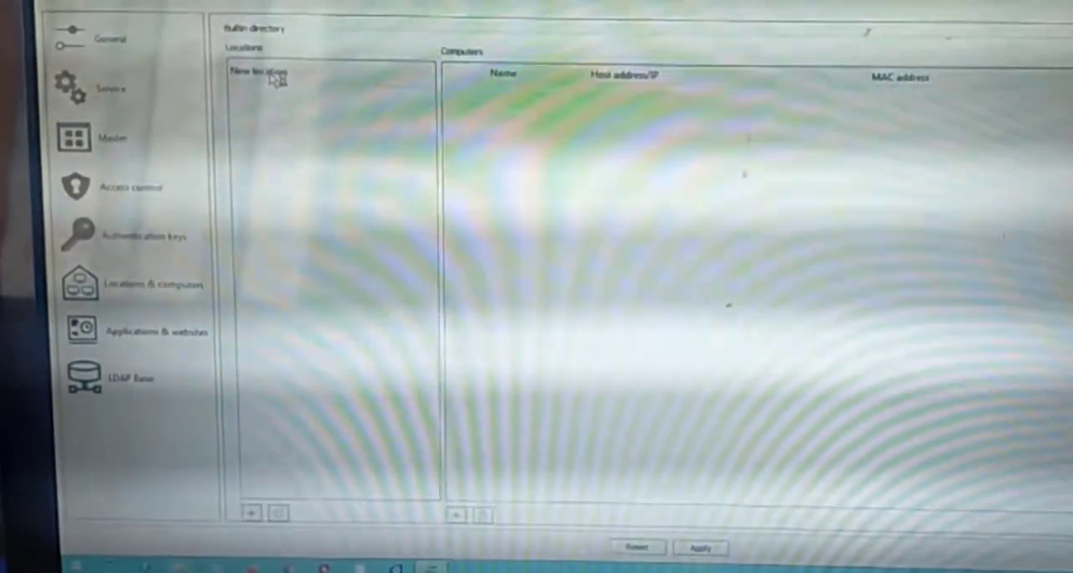